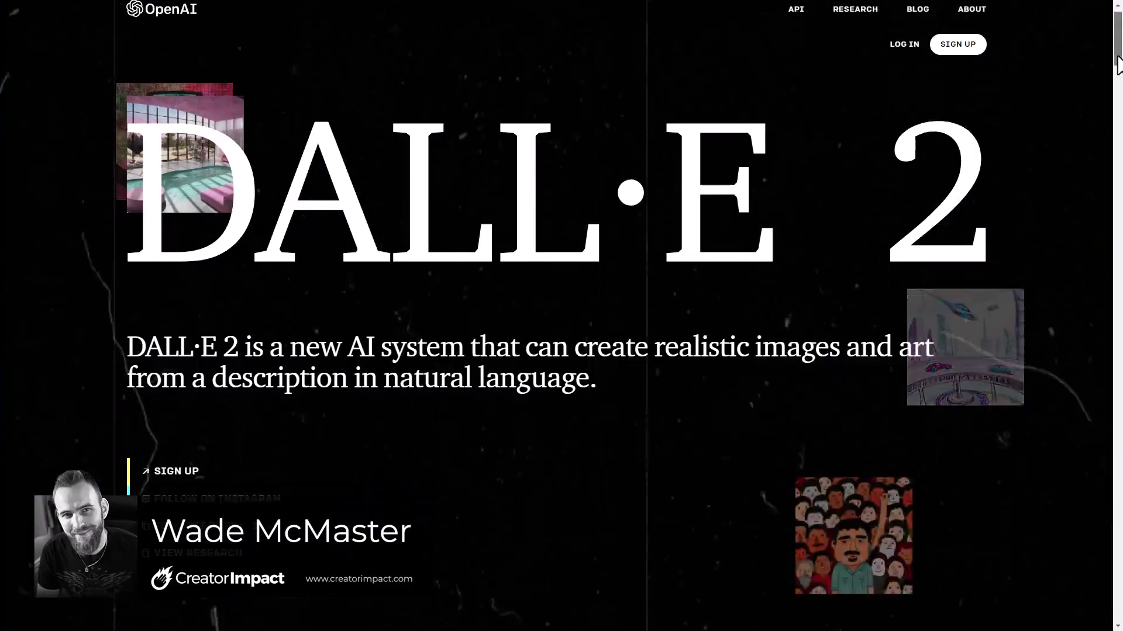
Scroll down through the DALL·E 2 page and the Midjourney Community Feed.
scroll(1117, 65, down, 3)
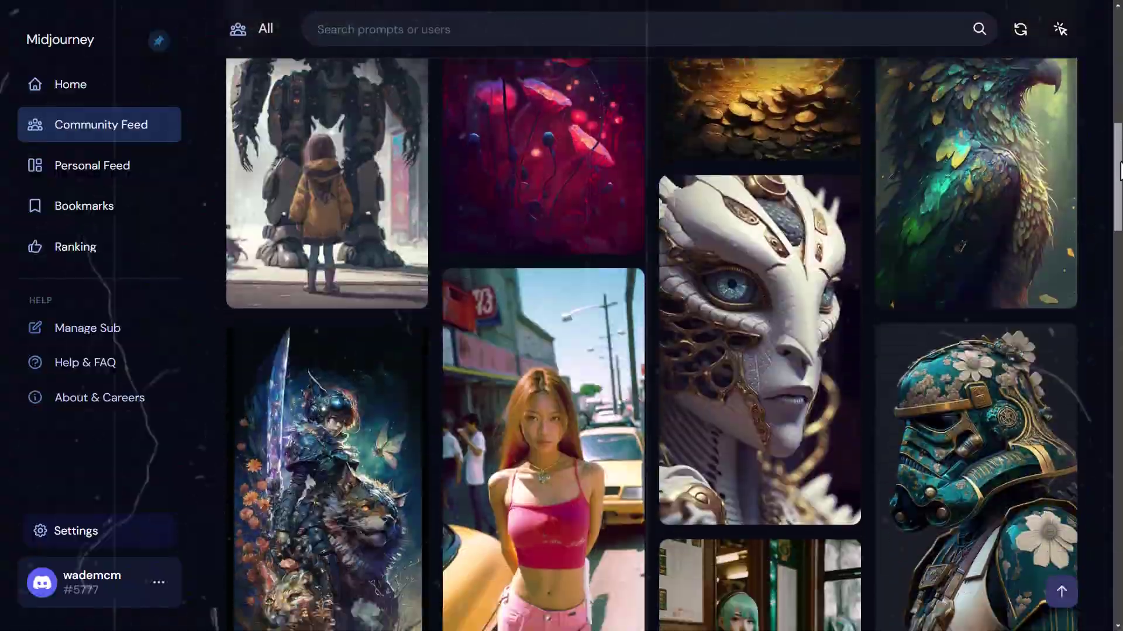
scroll(1120, 170, down, 10)
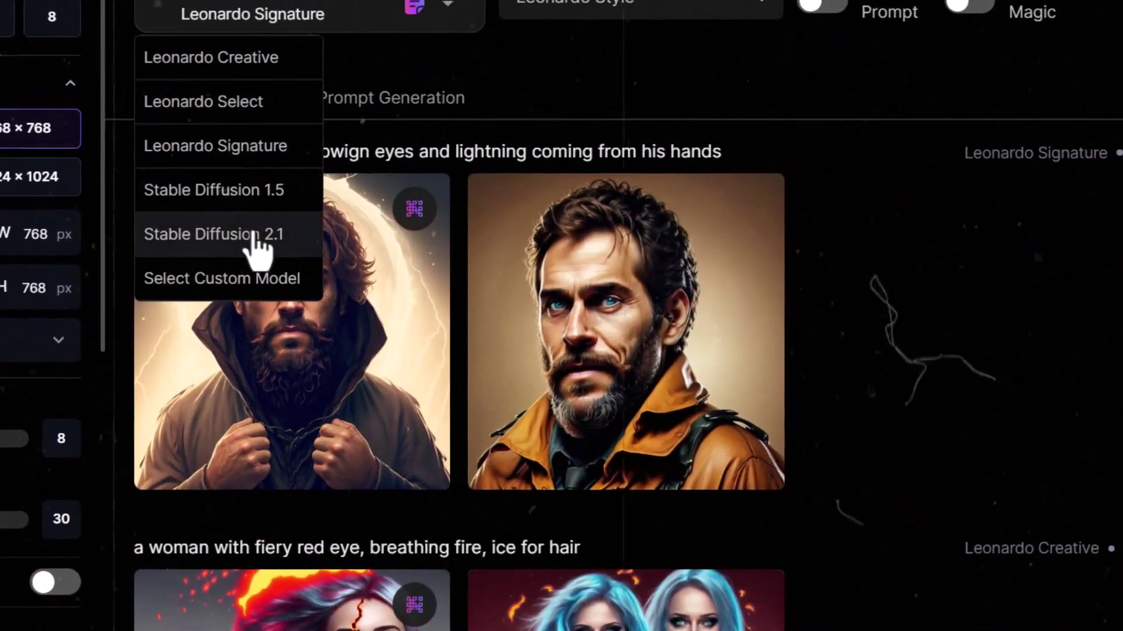
Select Stable Diffusion 2.1 as the model and view the bearded man portrait full size.
click(253, 251)
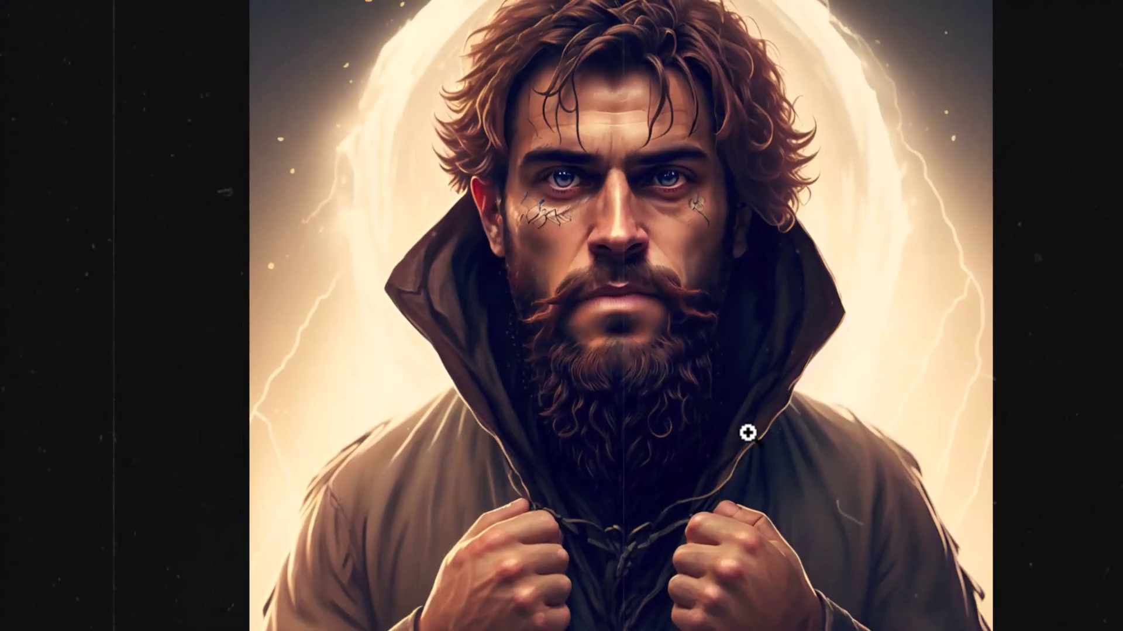
click(747, 431)
click(352, 128)
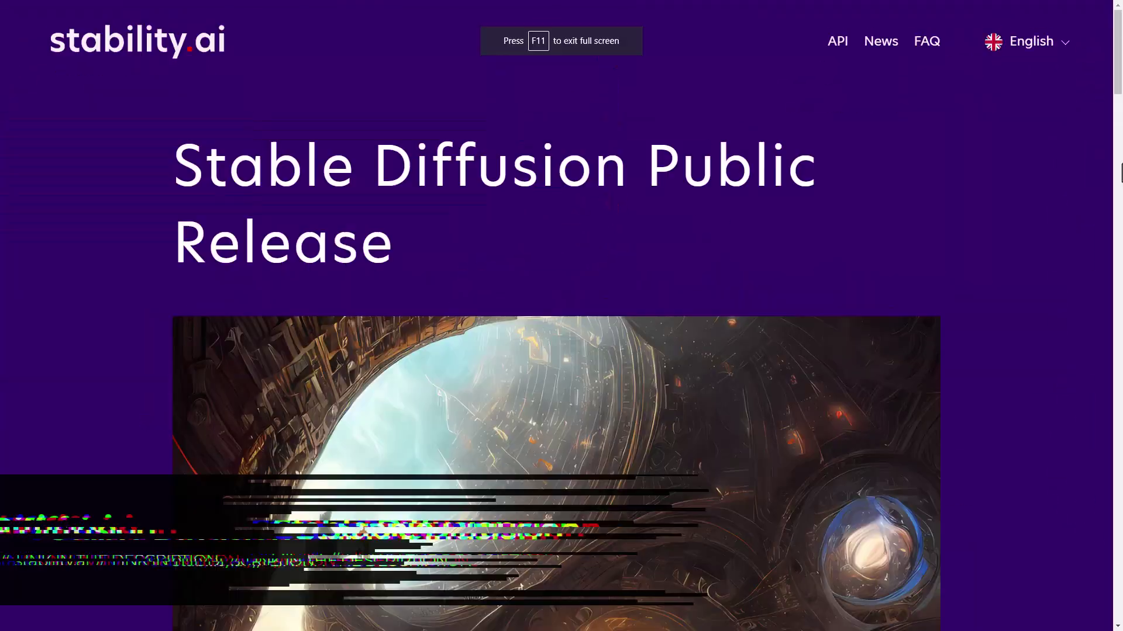
drag(1118, 75, 1118, 275)
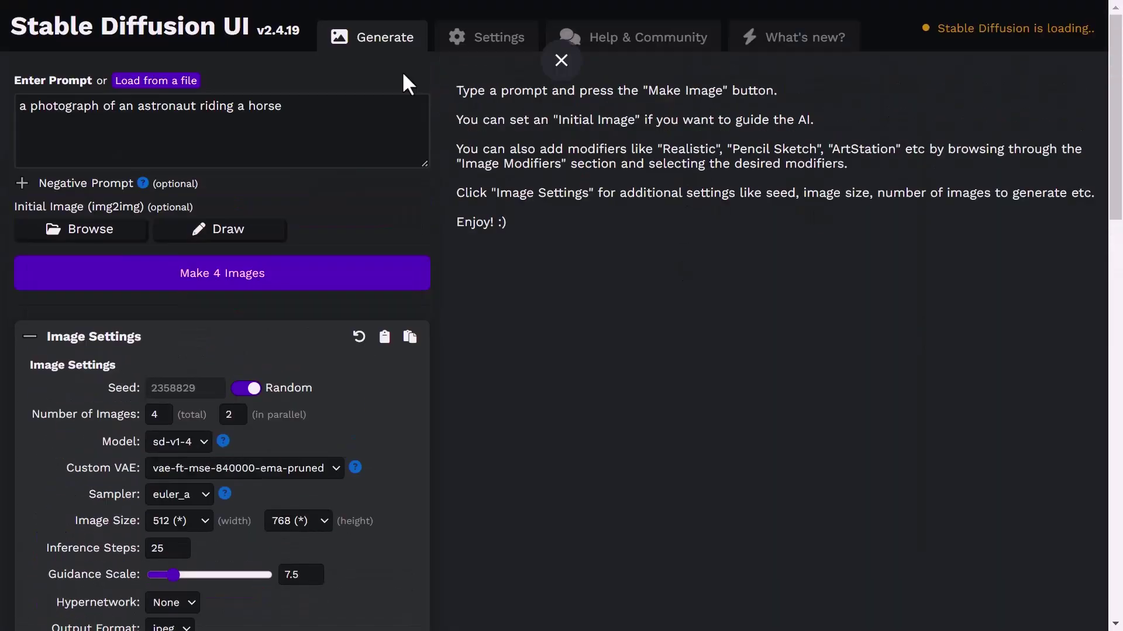
Make four images from the prompt 'a picture of a purple pig with' wings.
text(a picture of a purple pig with wings)
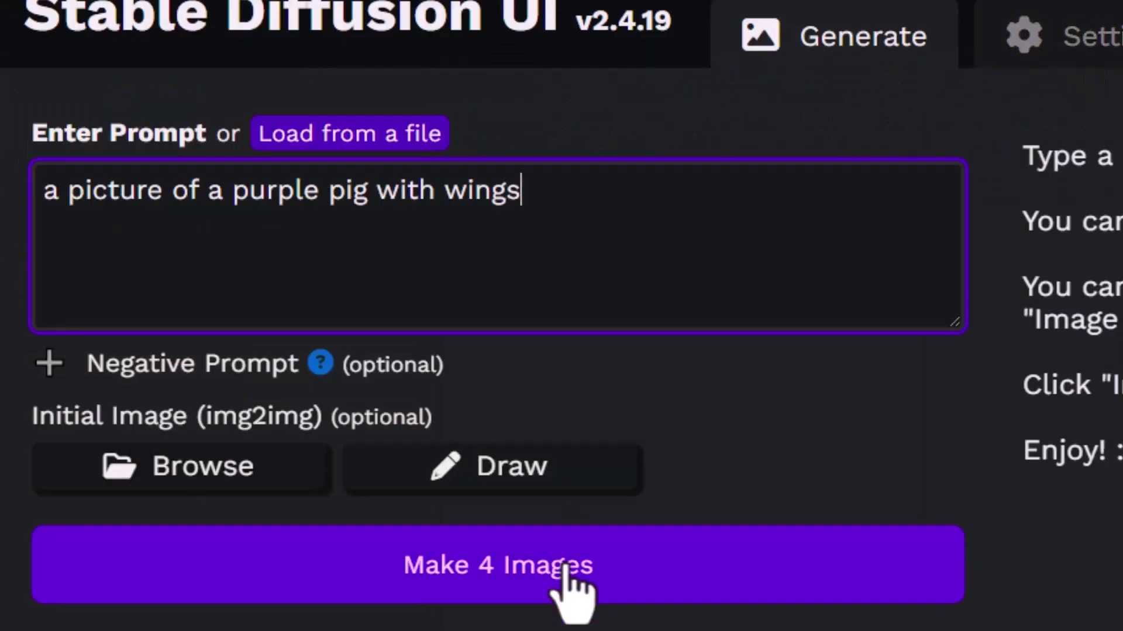
click(565, 567)
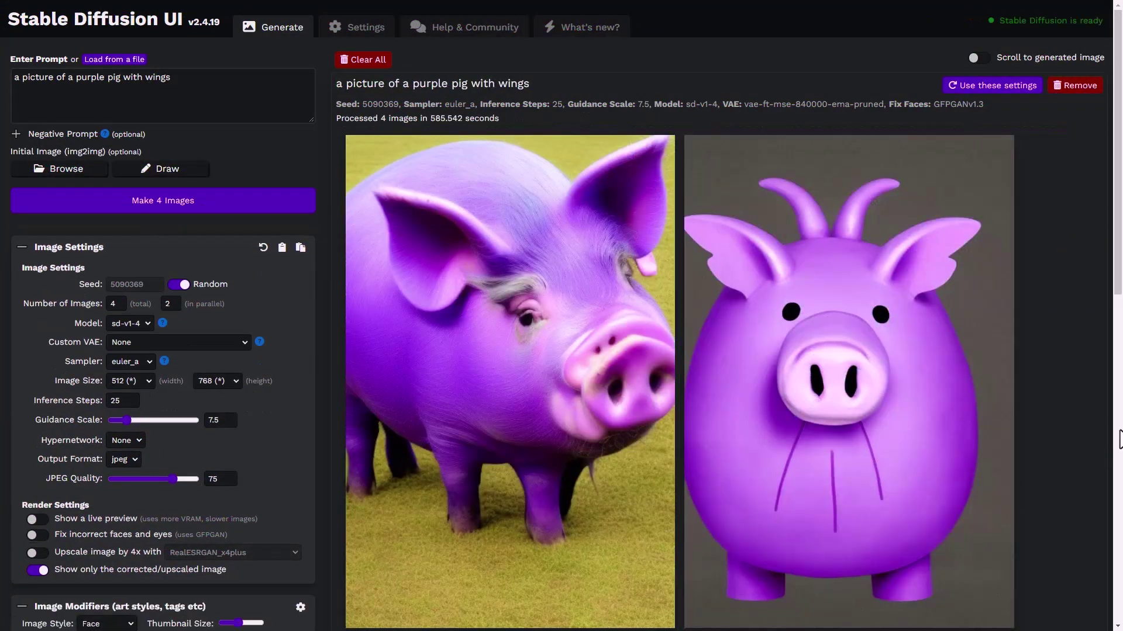
mouse_move(1117, 242)
mouse_down()
mouse_move(1117, 495)
mouse_move(1119, 260)
mouse_up()
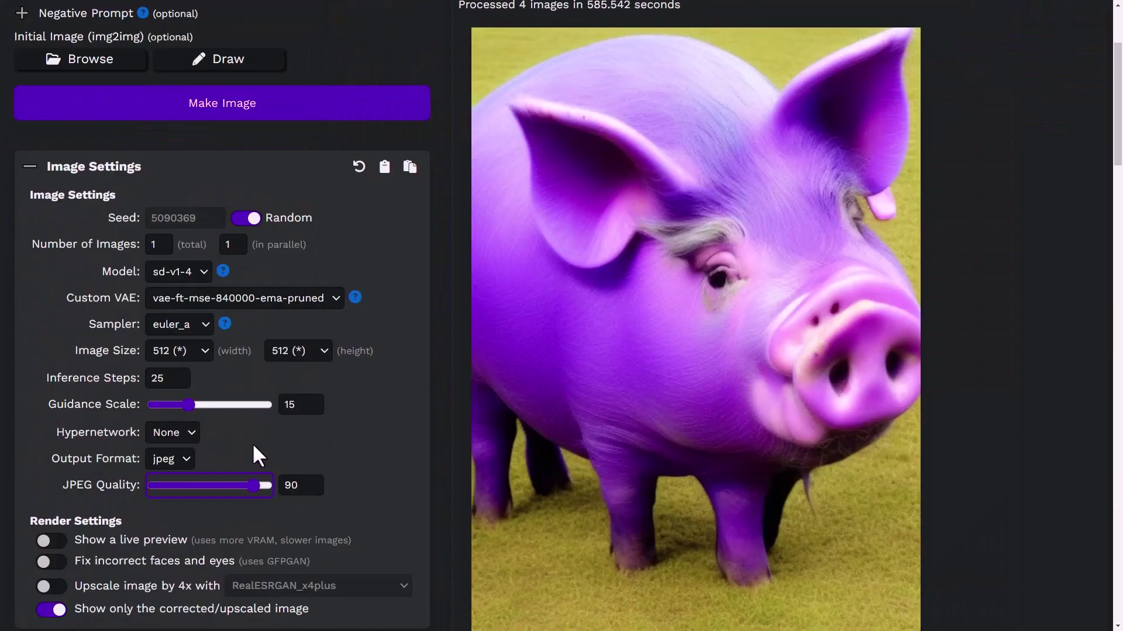
scroll(251, 444, down, 4)
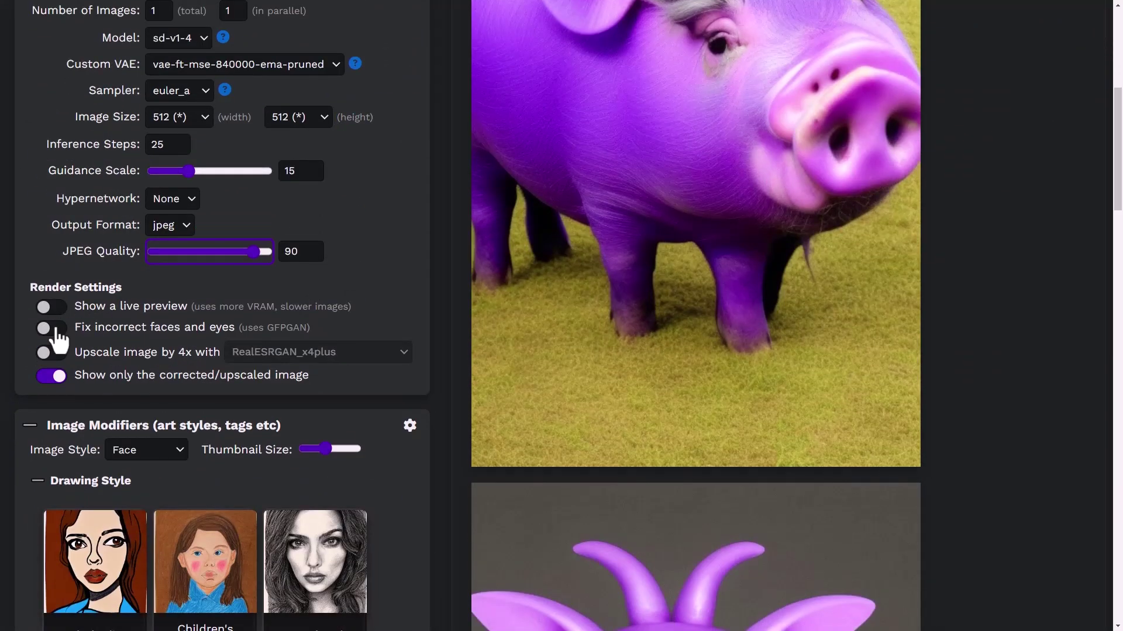
Enable 'Upscale image by 4x' and upscale the generated pig image.
click(176, 353)
click(292, 353)
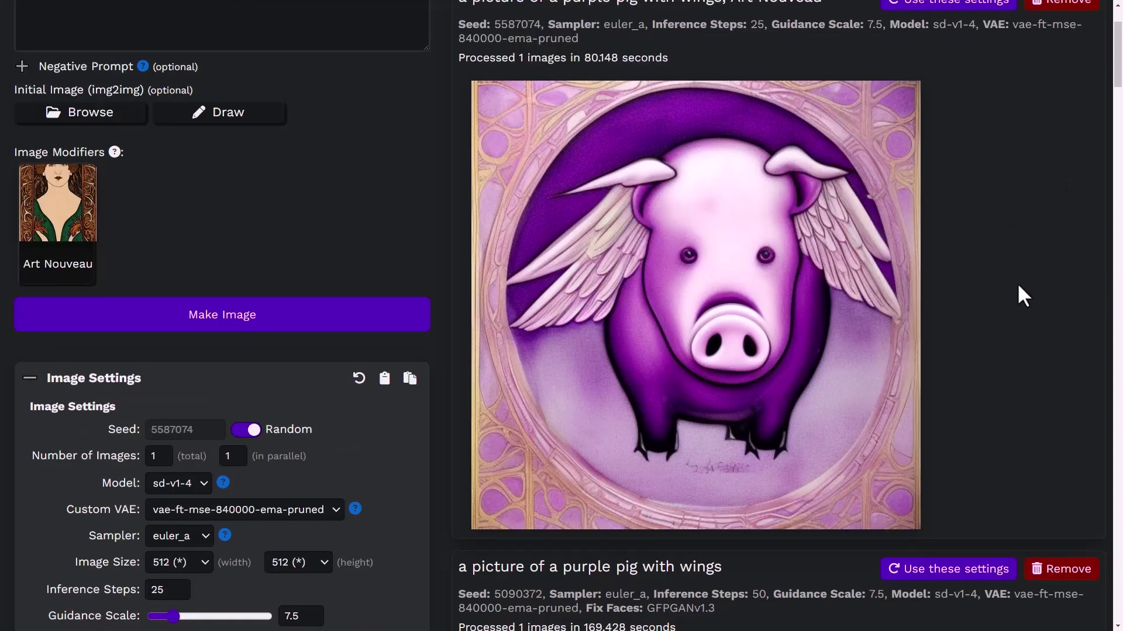
click(889, 215)
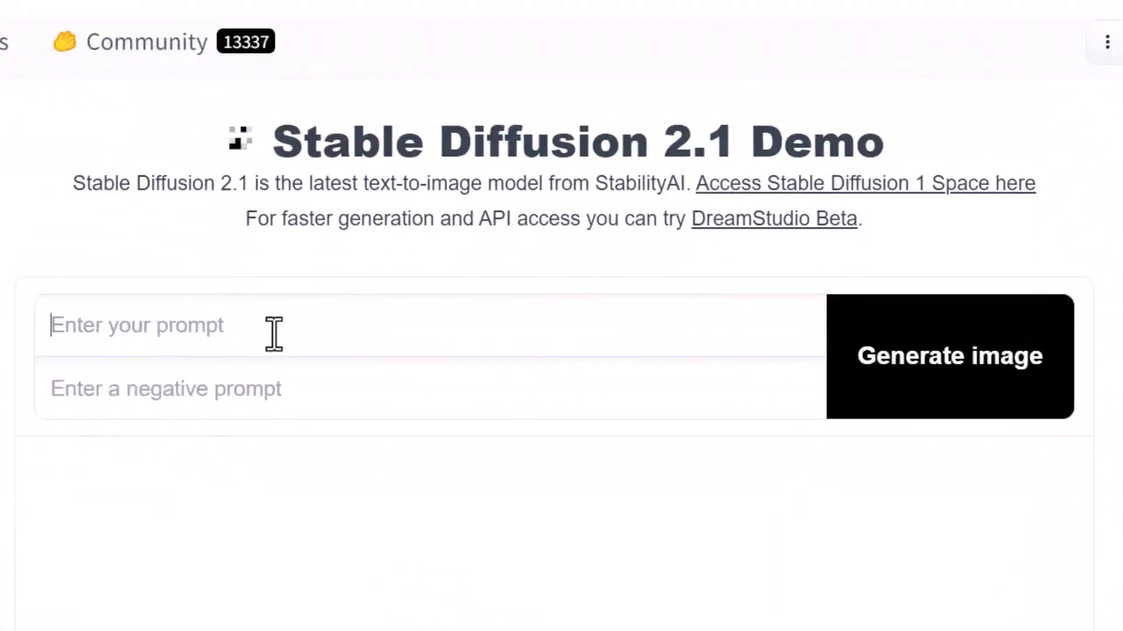
Enter the prompt 'an angry samurai face, glitch art, cinematic, unreal render, stylized 3d ukiyo-'.
text(an angry samurai face, glitch art, cinematic, unreal render, st)
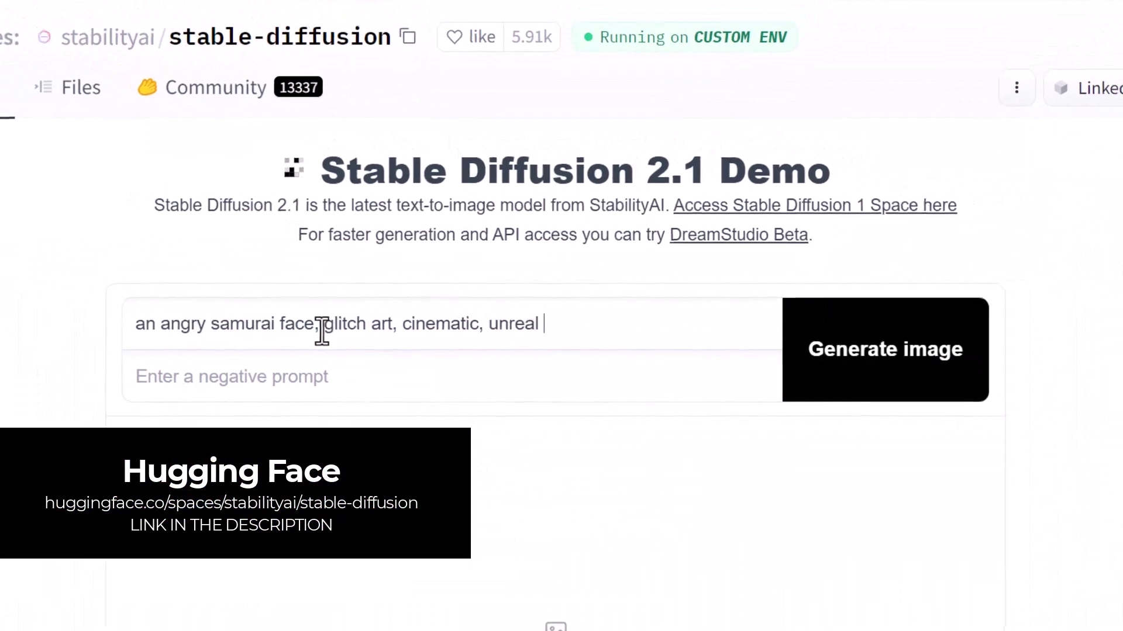
text(ylized 3d ukiyo-)
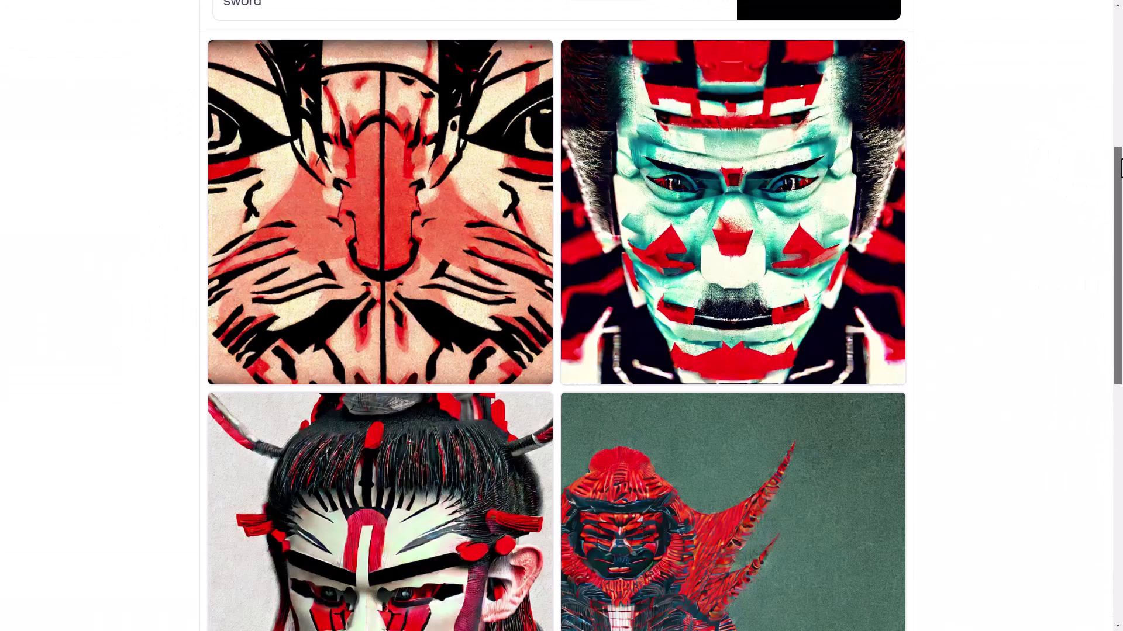
scroll(784, 155, down, 6)
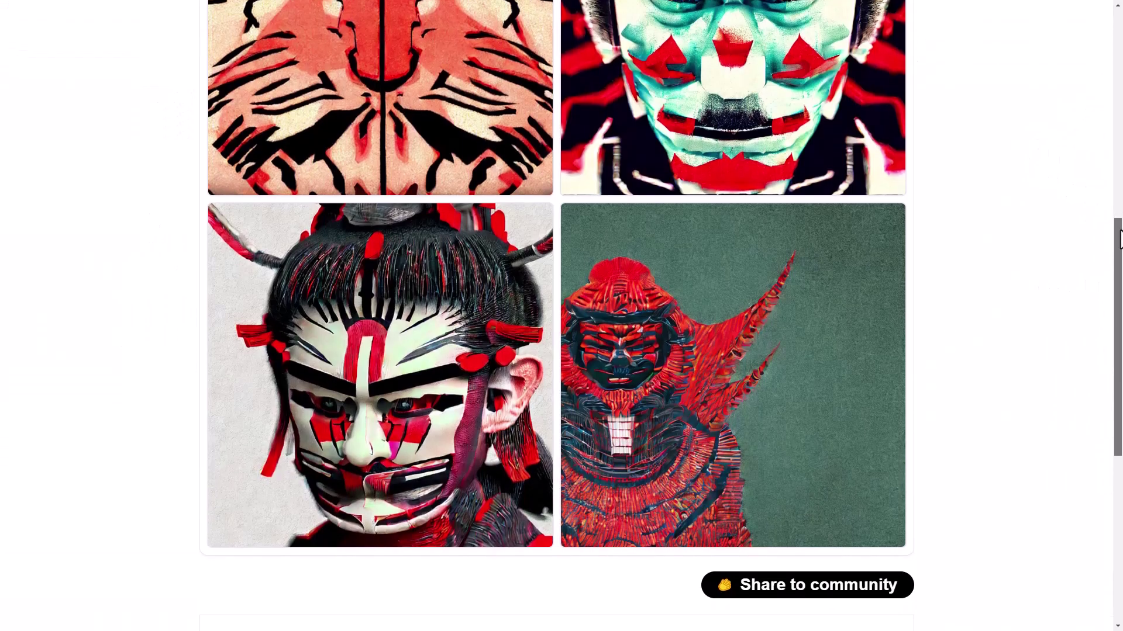
scroll(783, 155, up, 7)
Enlarge the samurai results and view the fourth image on green background.
click(784, 155)
scroll(732, 283, up, 6)
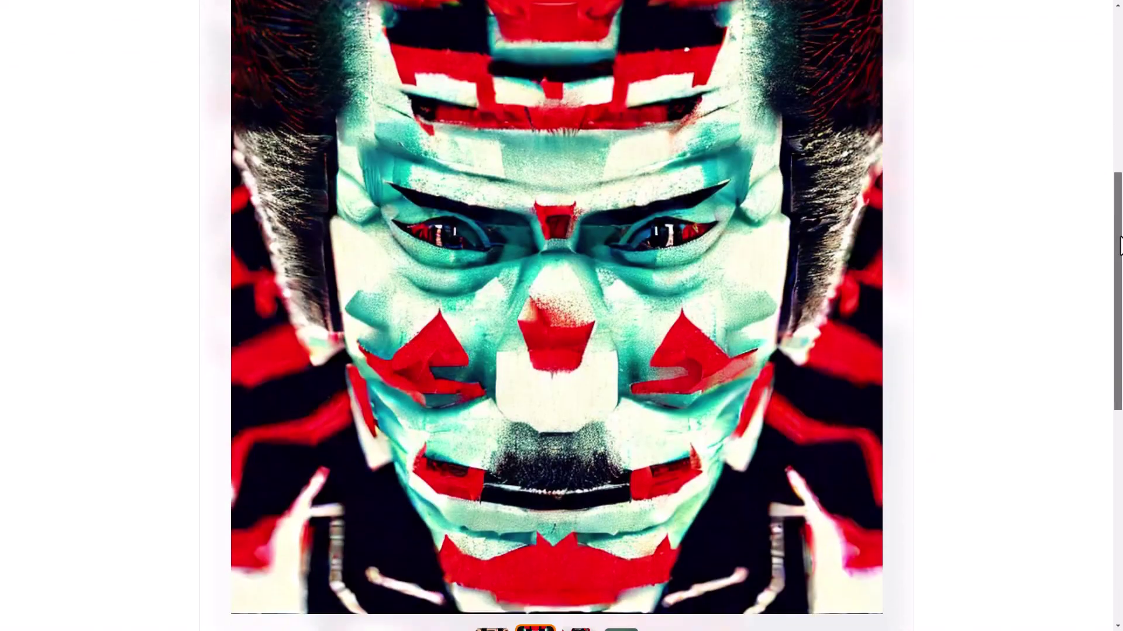
scroll(681, 485, down, 3)
click(626, 418)
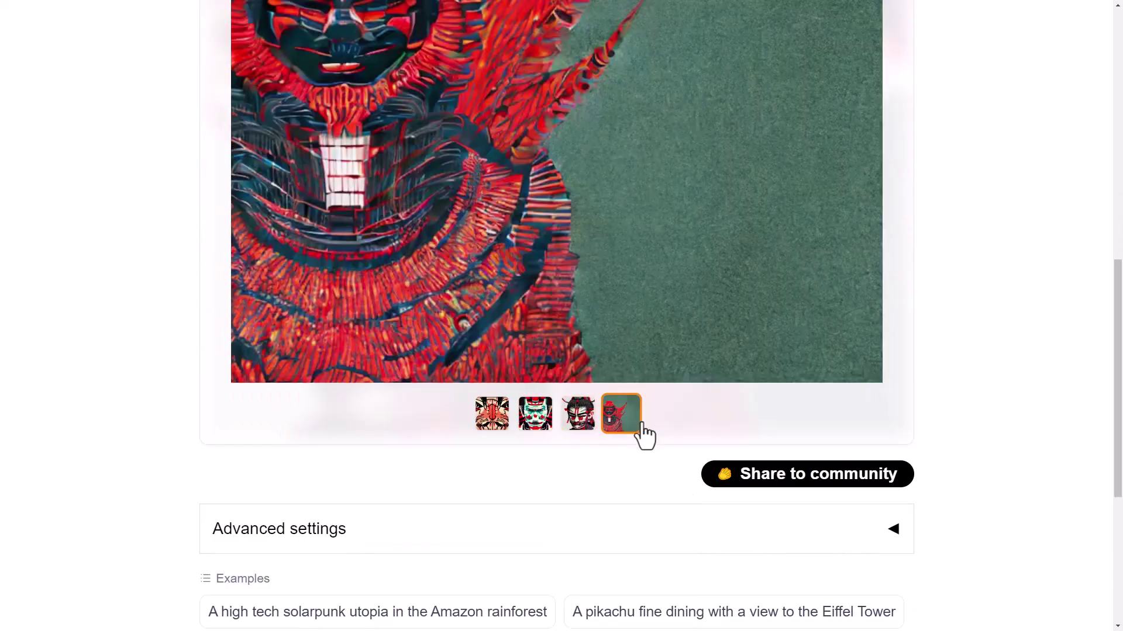
scroll(742, 359, up, 3)
scroll(754, 347, up, 3)
scroll(819, 360, down, 10)
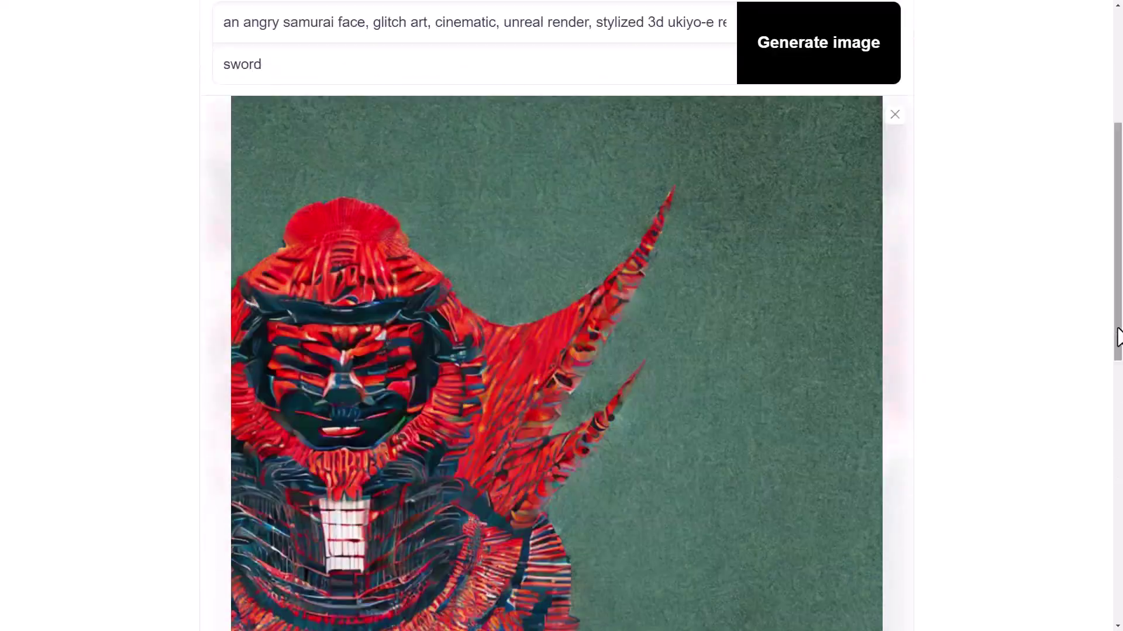
scroll(832, 323, down, 3)
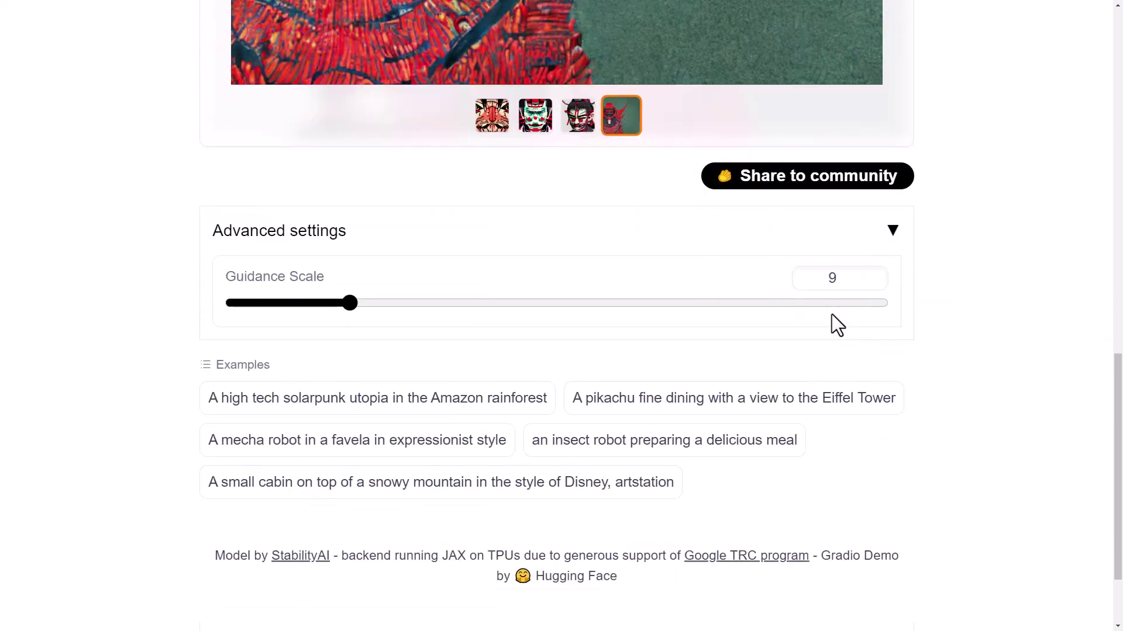
scroll(832, 314, up, 15)
Exit full screen, accept the BlueWillow AI Discord invite, and select the /imagine command.
key(F11)
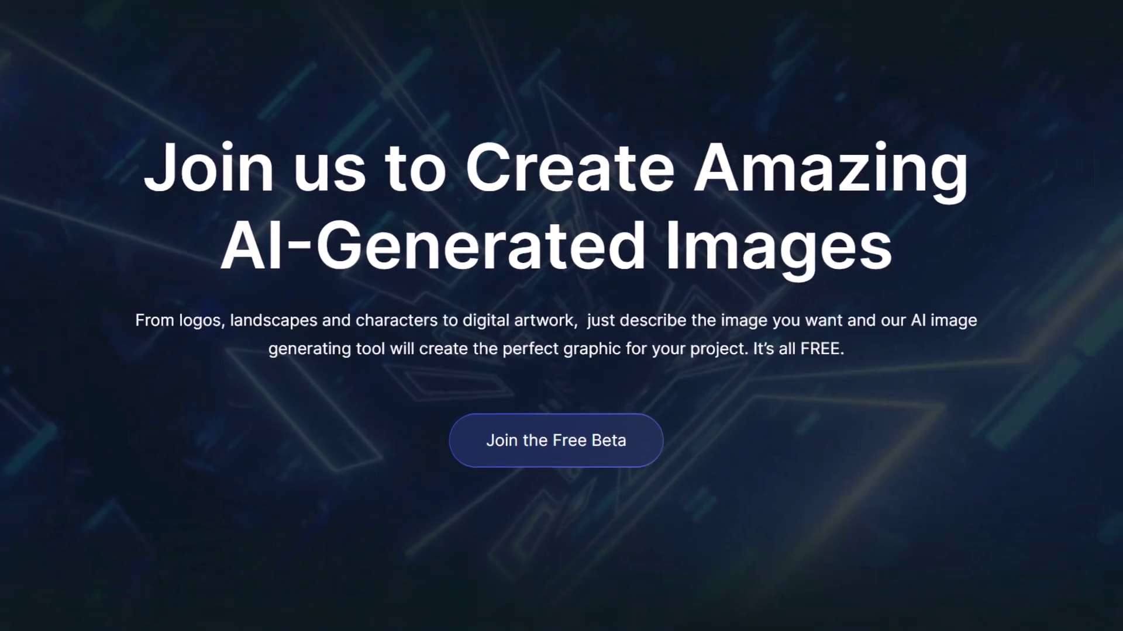
click(525, 460)
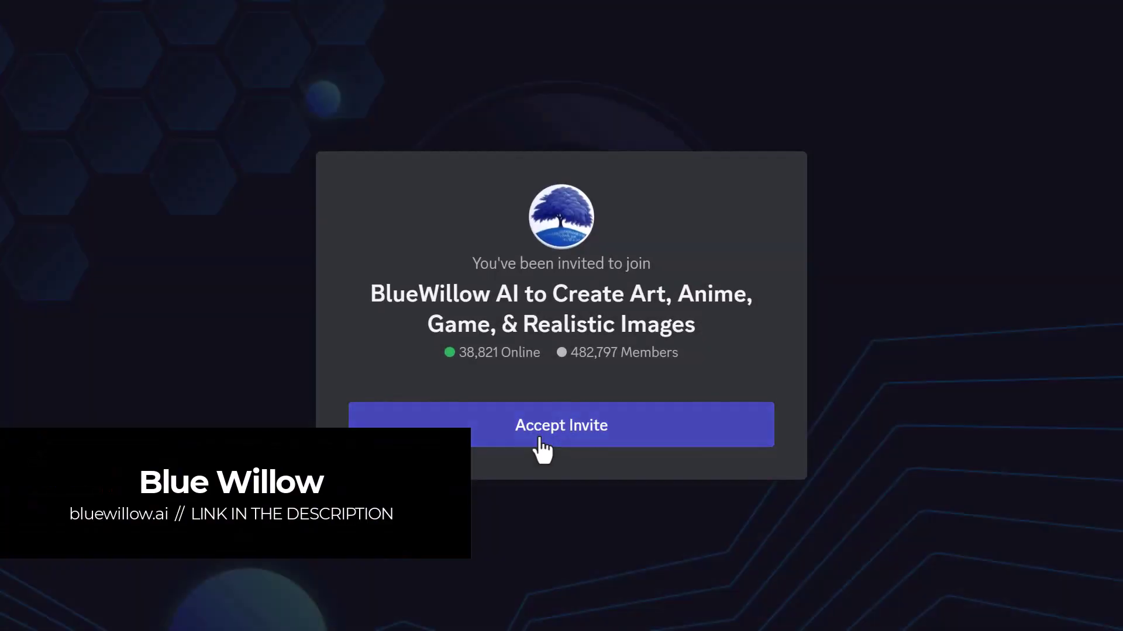
click(542, 451)
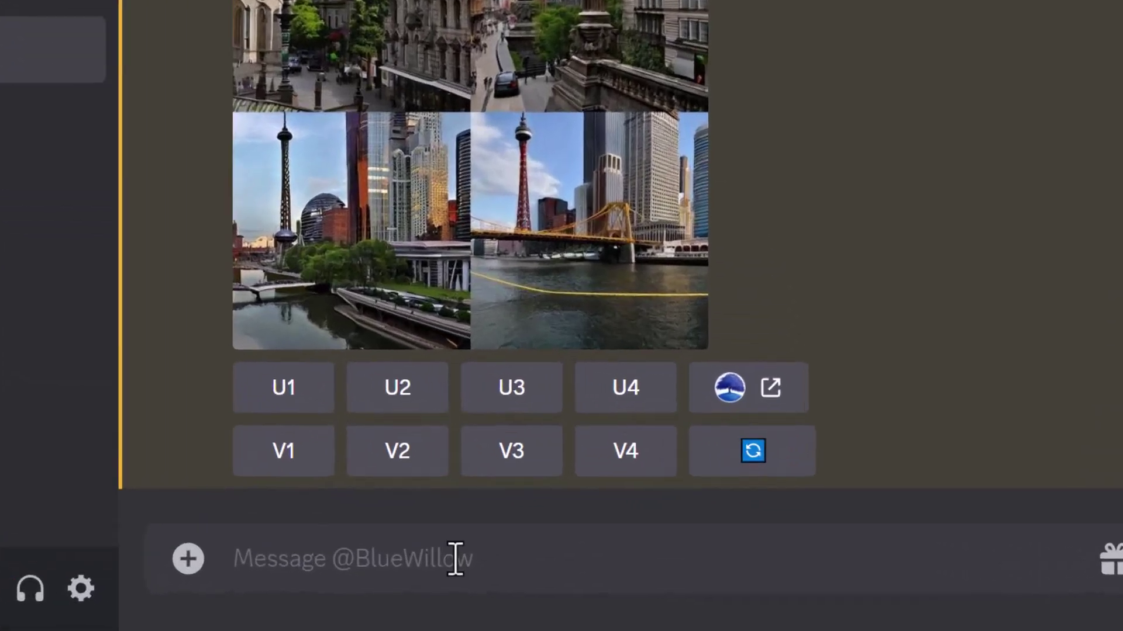
text(/im)
key(Tab)
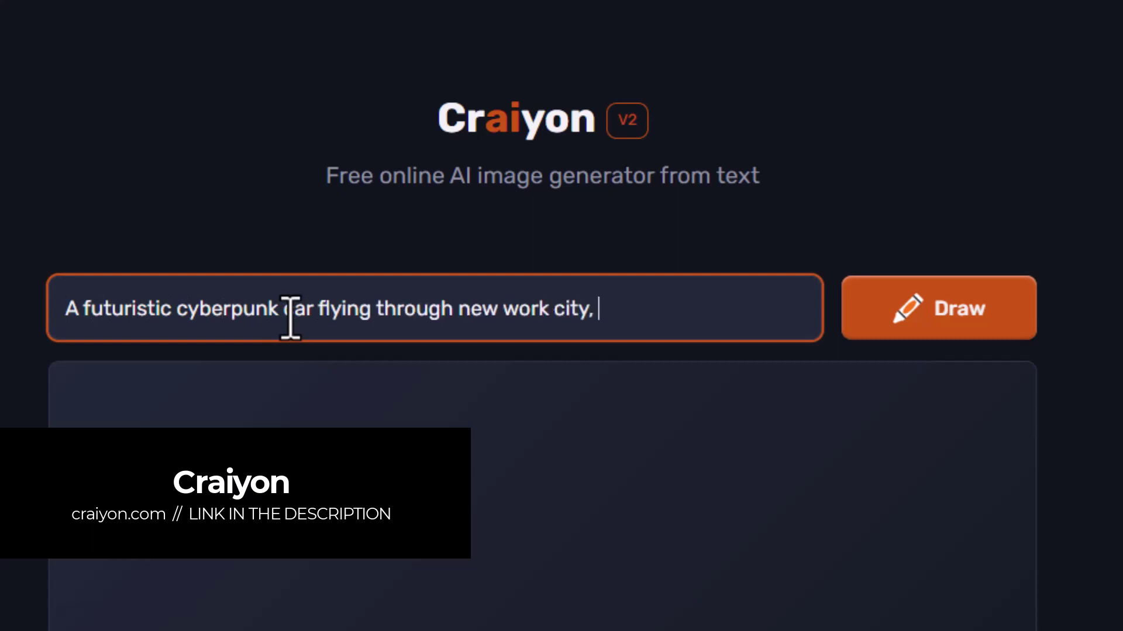
Append 'photorealism' to the cyberpunk car prompt, draw the images, and enlarge one.
text(photorealism)
click(982, 342)
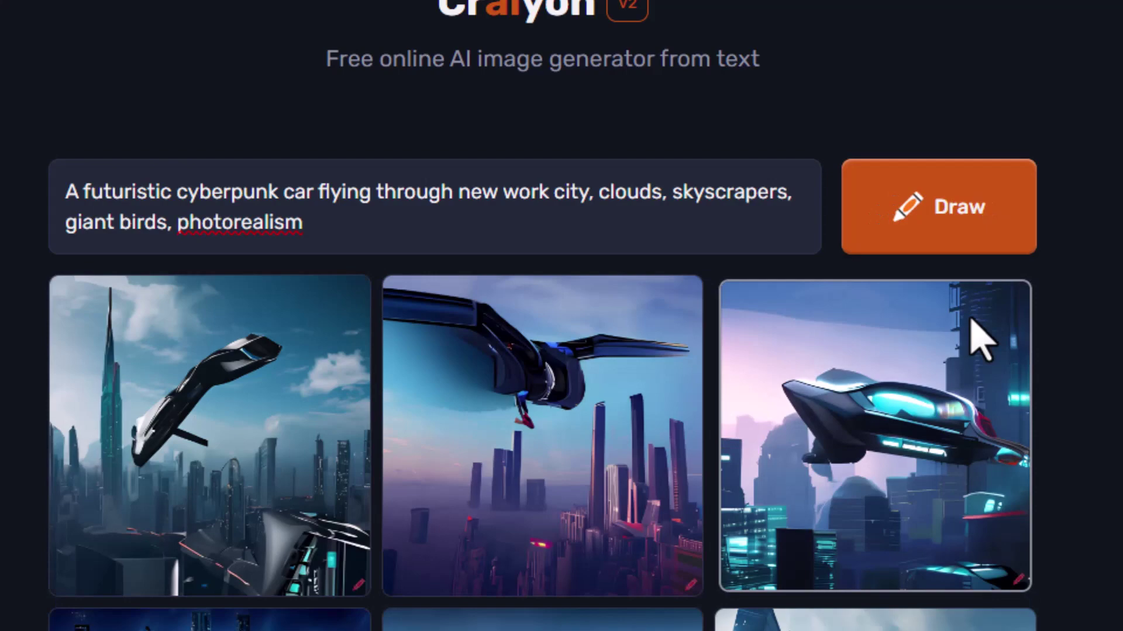
scroll(852, 315, down, 4)
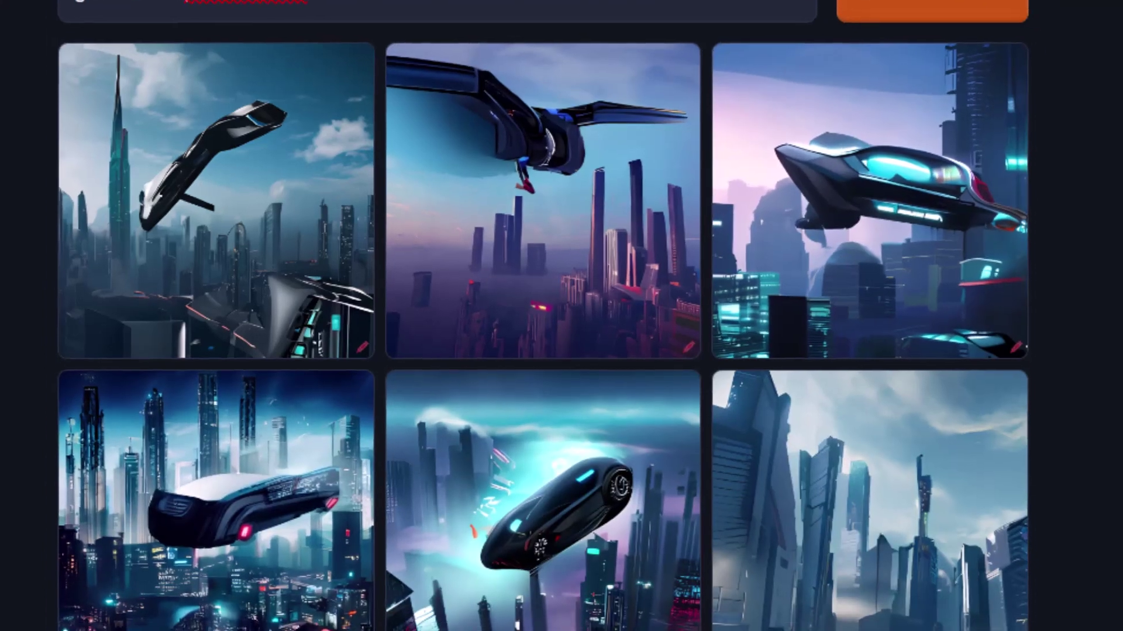
click(579, 585)
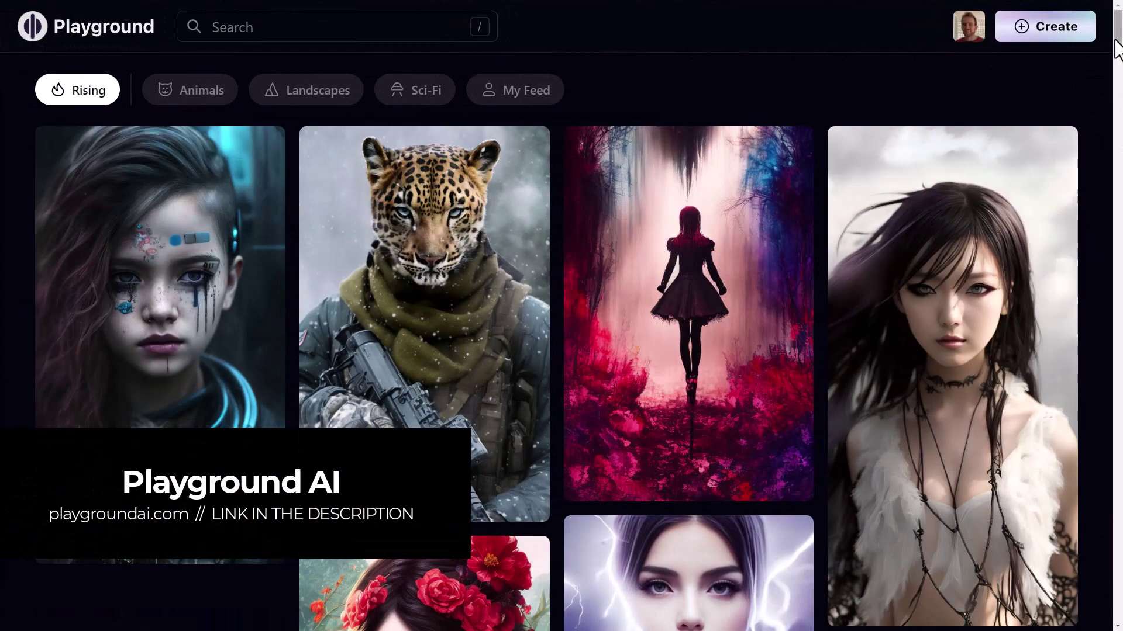
Set Filter to None, Prompt Guidance 12, Quality & Details 31, and generate alien faces.
drag(1114, 40, 1116, 101)
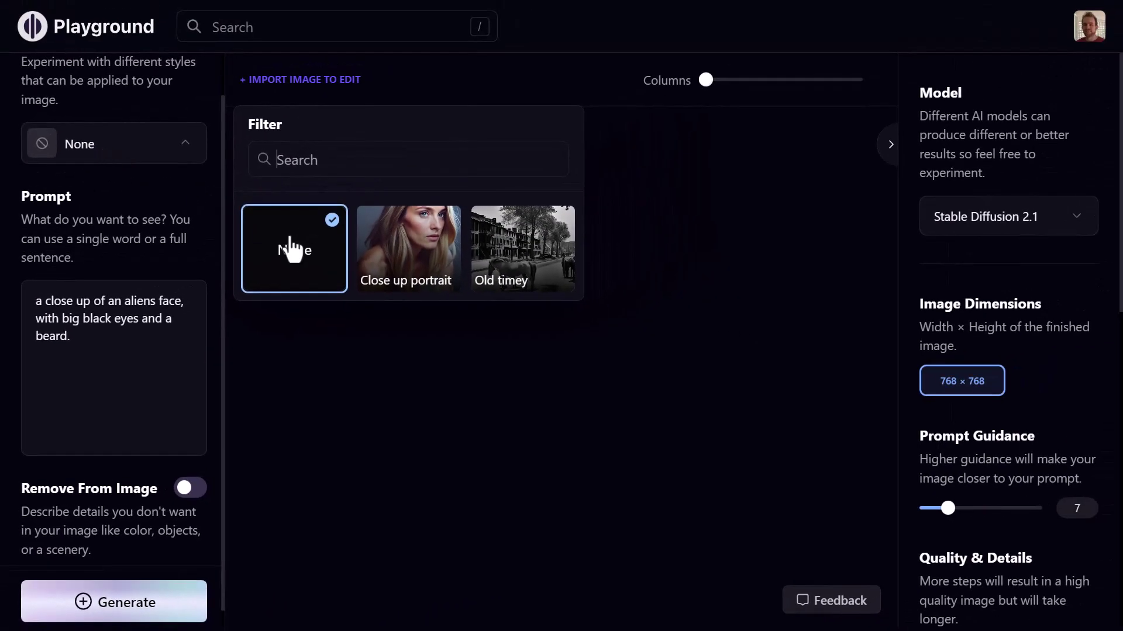
click(388, 253)
scroll(972, 332, down, 2)
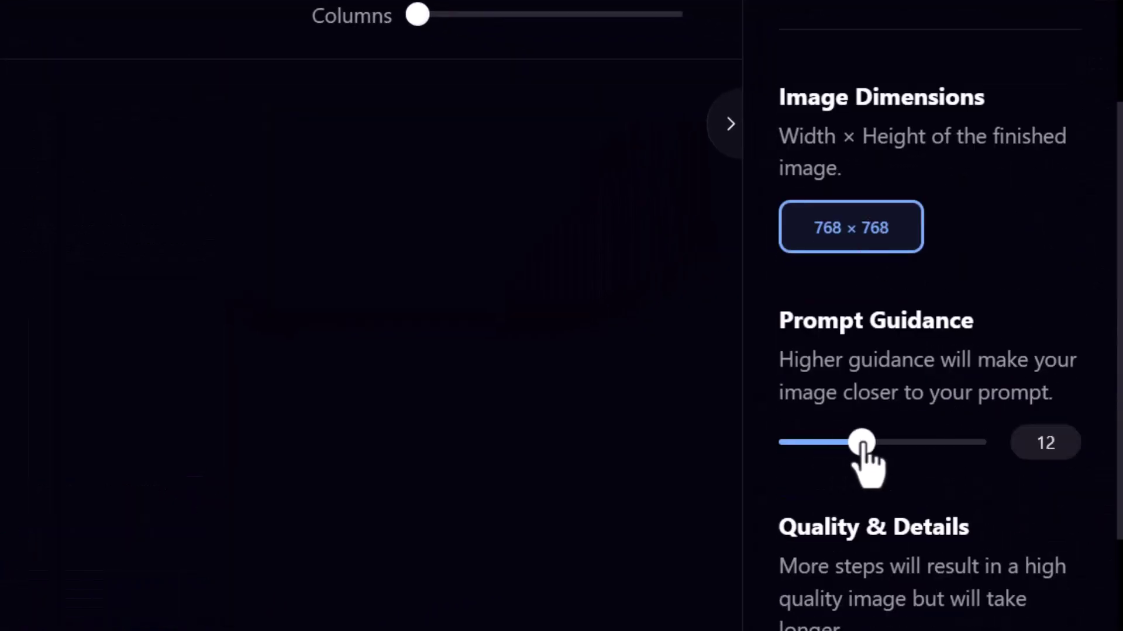
scroll(867, 462, down, 5)
click(809, 439)
scroll(836, 326, down, 6)
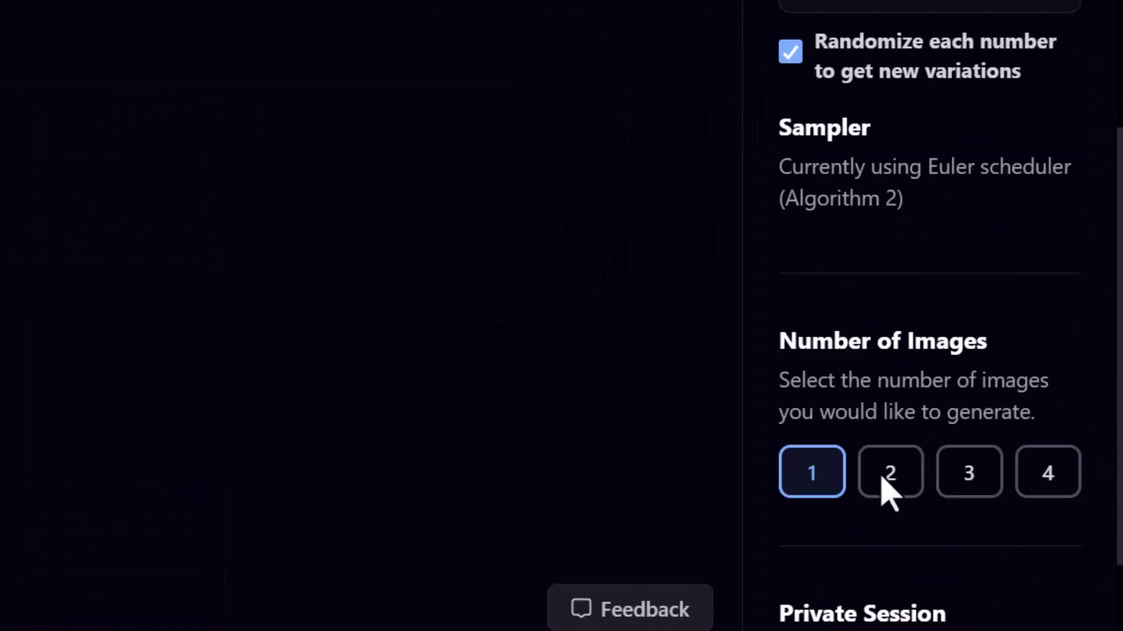
click(114, 602)
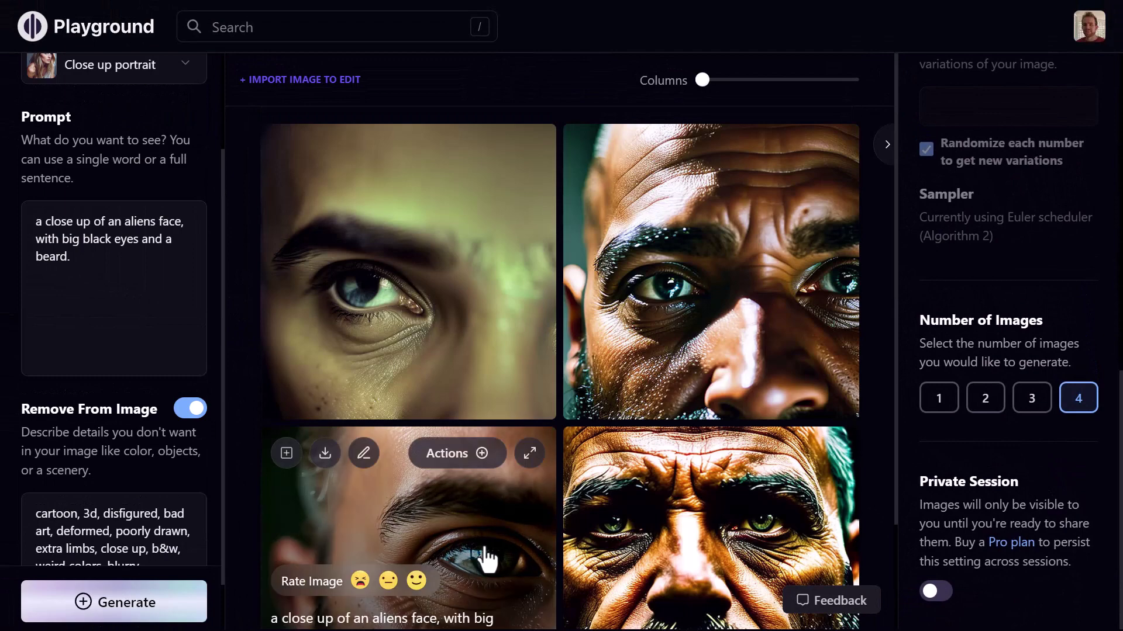
Upscale the weathered green-eyed bearded portrait by 4x.
scroll(669, 298, down, 2)
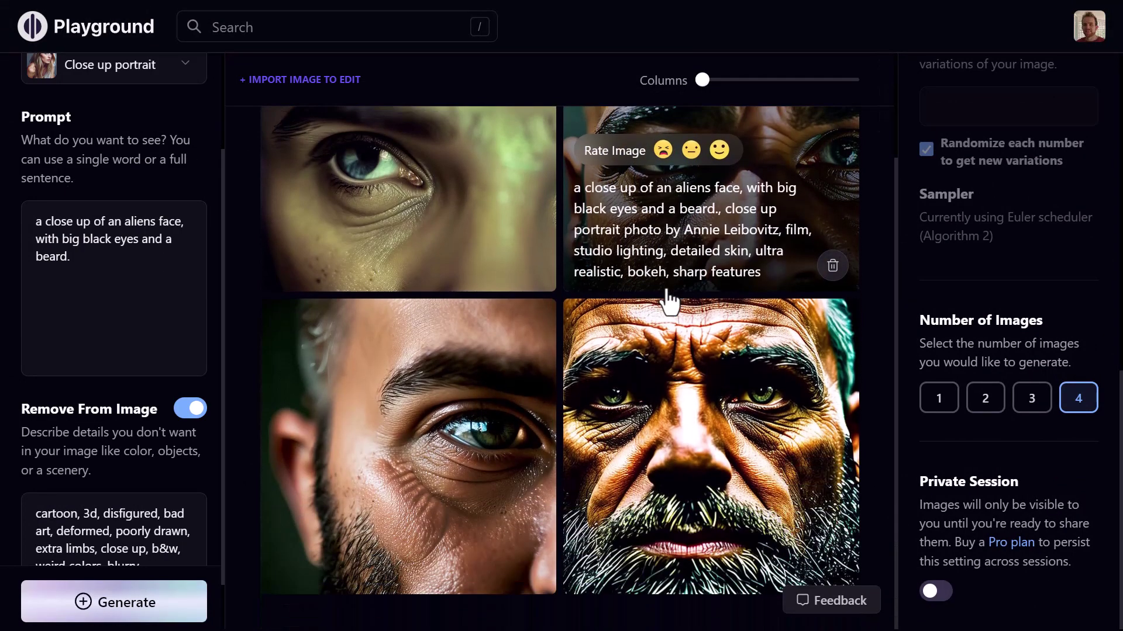
click(760, 325)
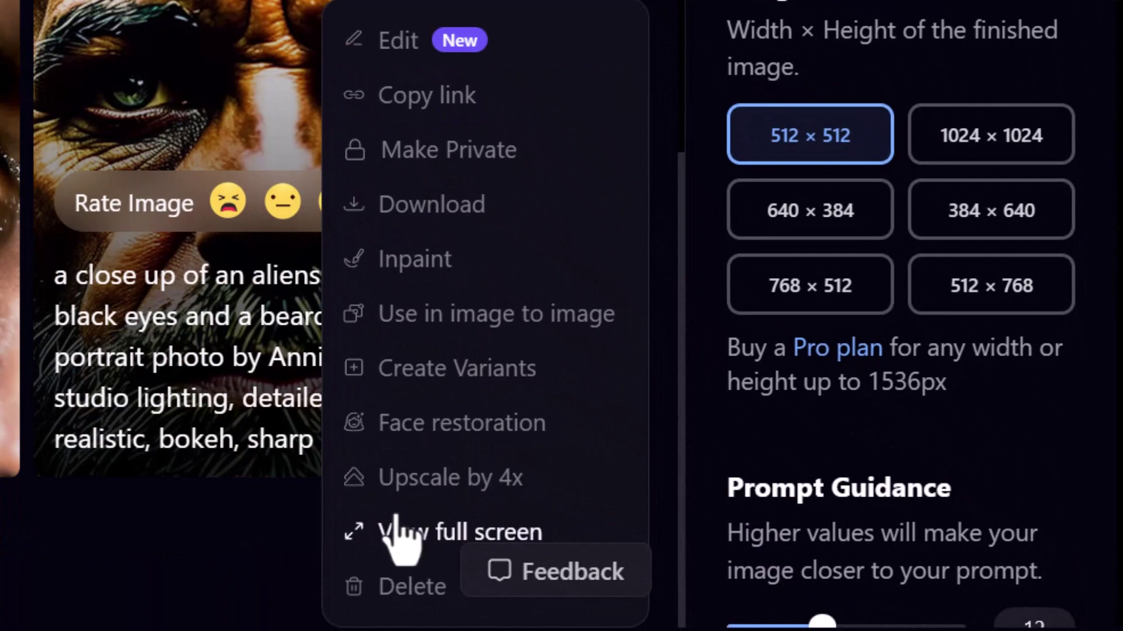
click(397, 491)
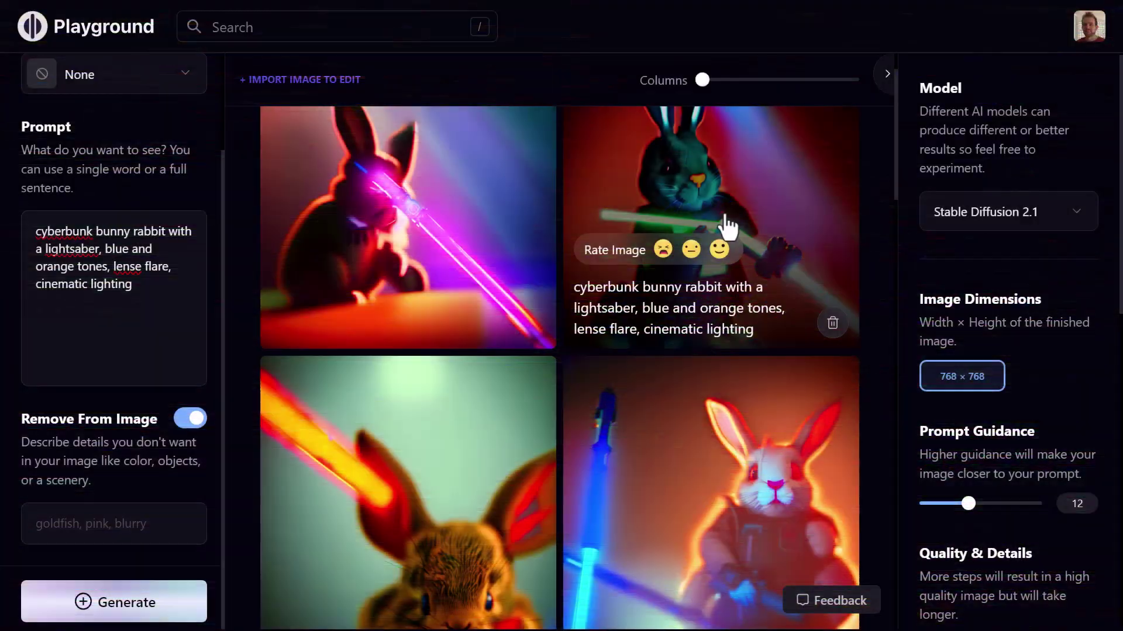
Scroll through the generated cyberbunk bunny rabbit images.
scroll(643, 433, down, 3)
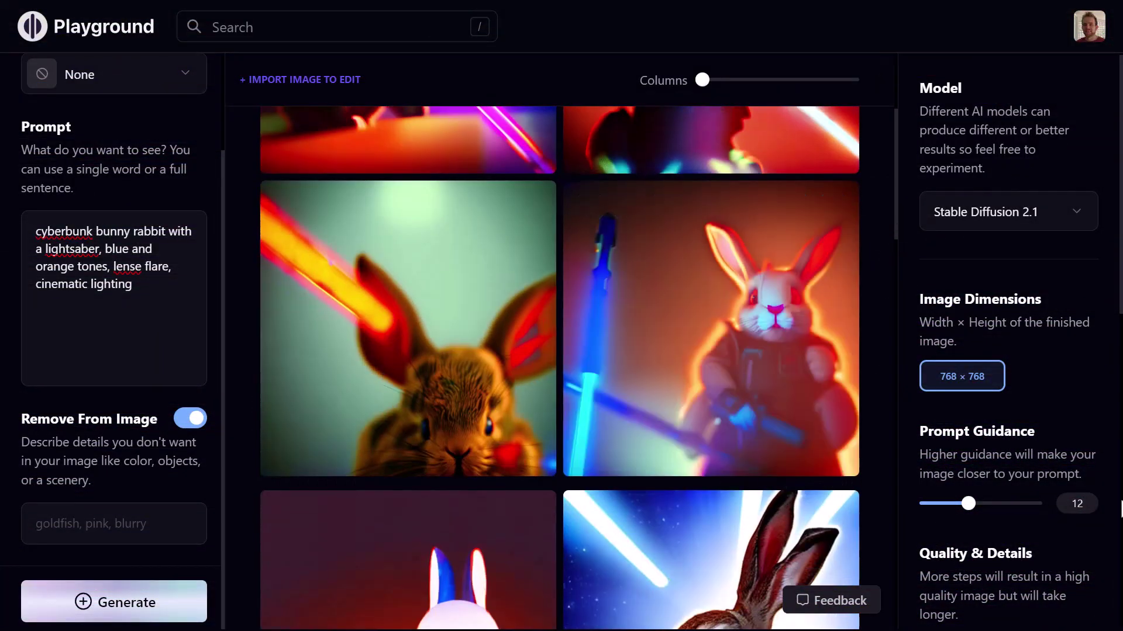
scroll(1080, 492, down, 2)
scroll(836, 465, down, 6)
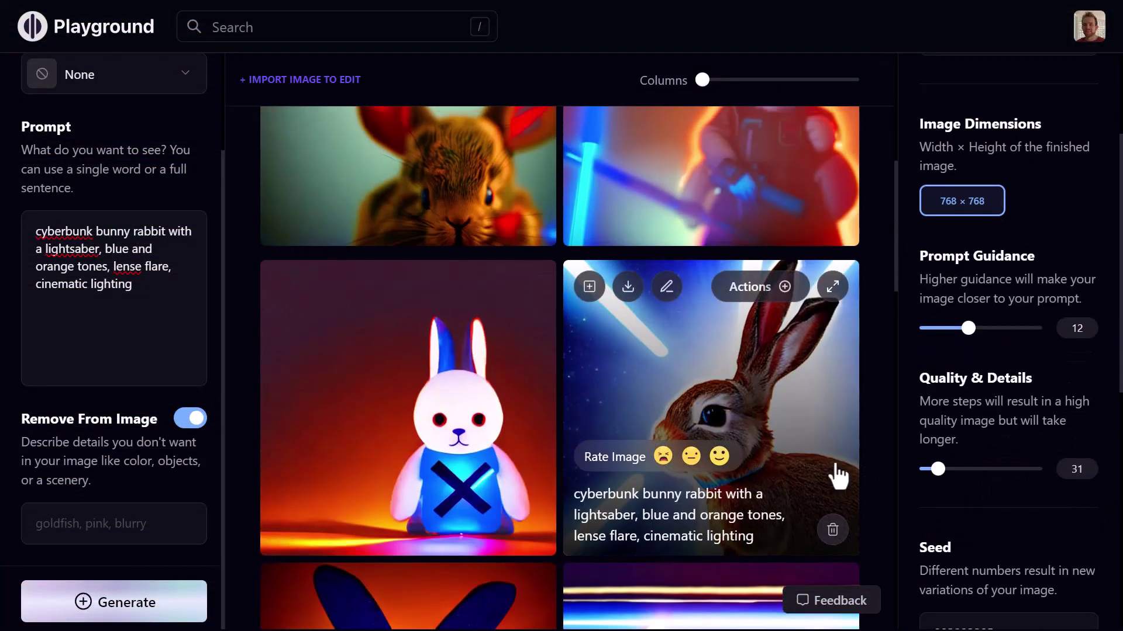
scroll(830, 485, up, 10)
scroll(831, 491, up, 1)
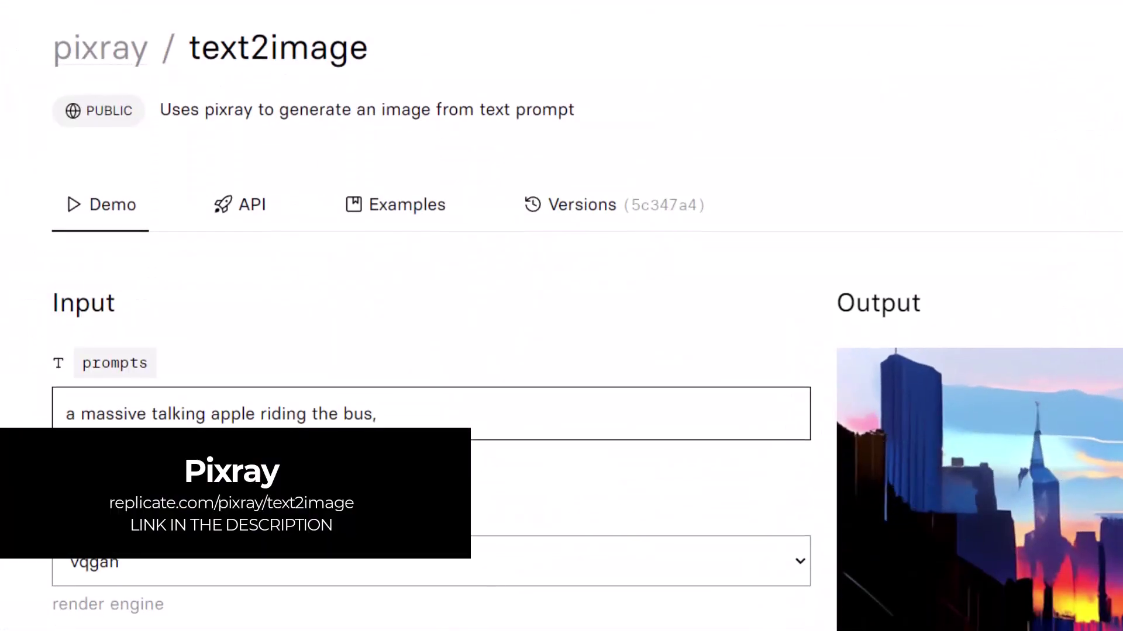
Keep vqgan as the drawer and submit the 'massive talking apple riding the bus' prompt.
scroll(233, 395, down, 5)
click(234, 268)
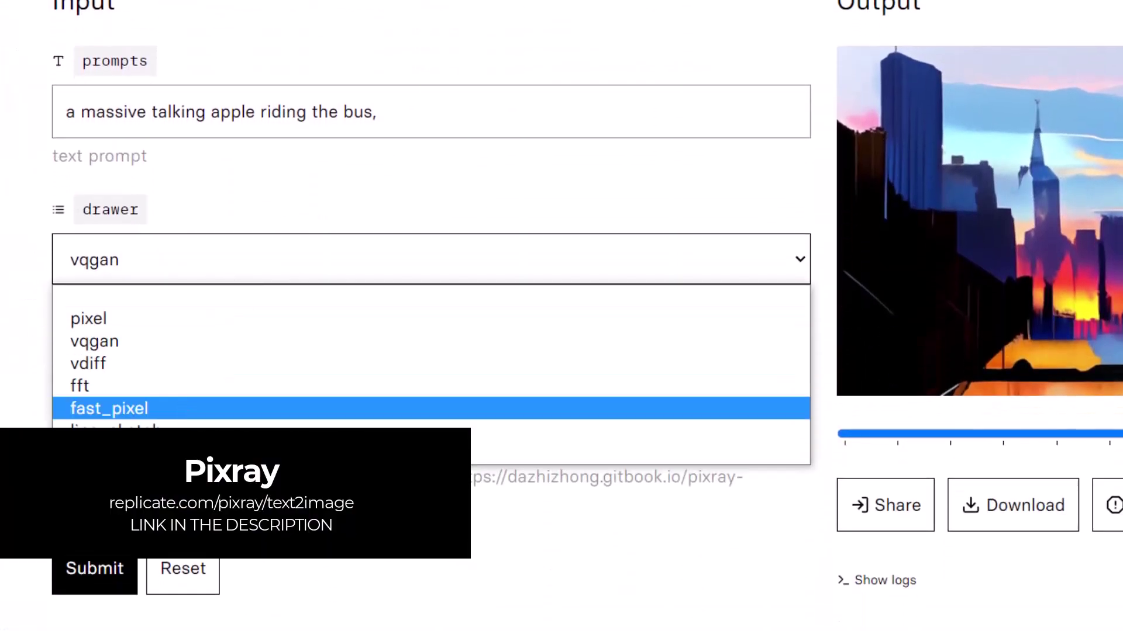
click(167, 345)
scroll(177, 415, down, 3)
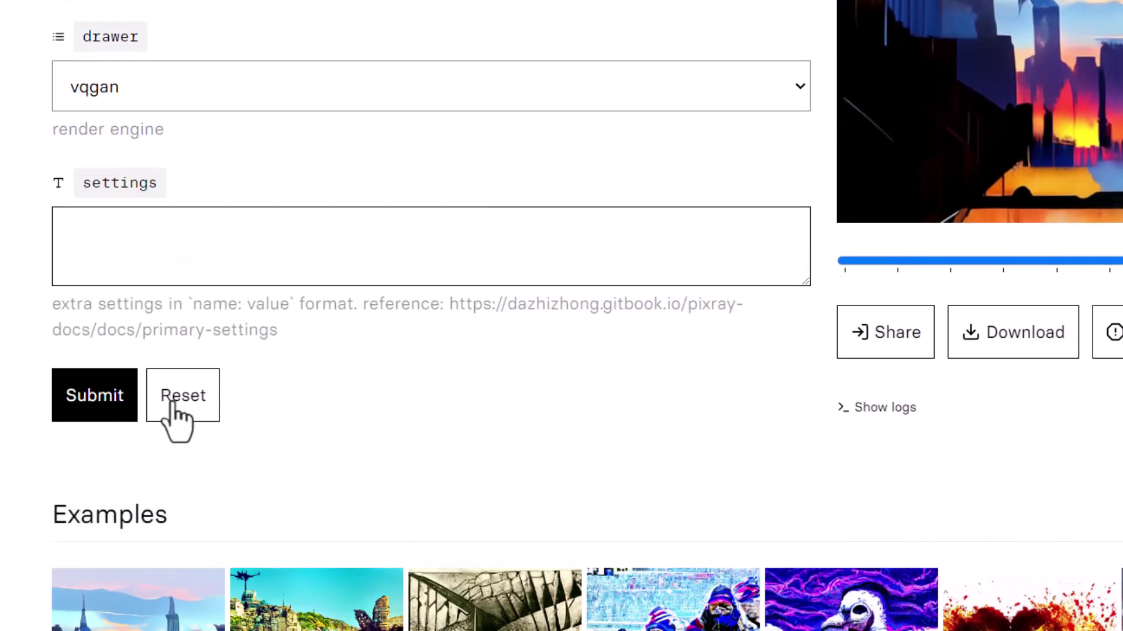
click(94, 403)
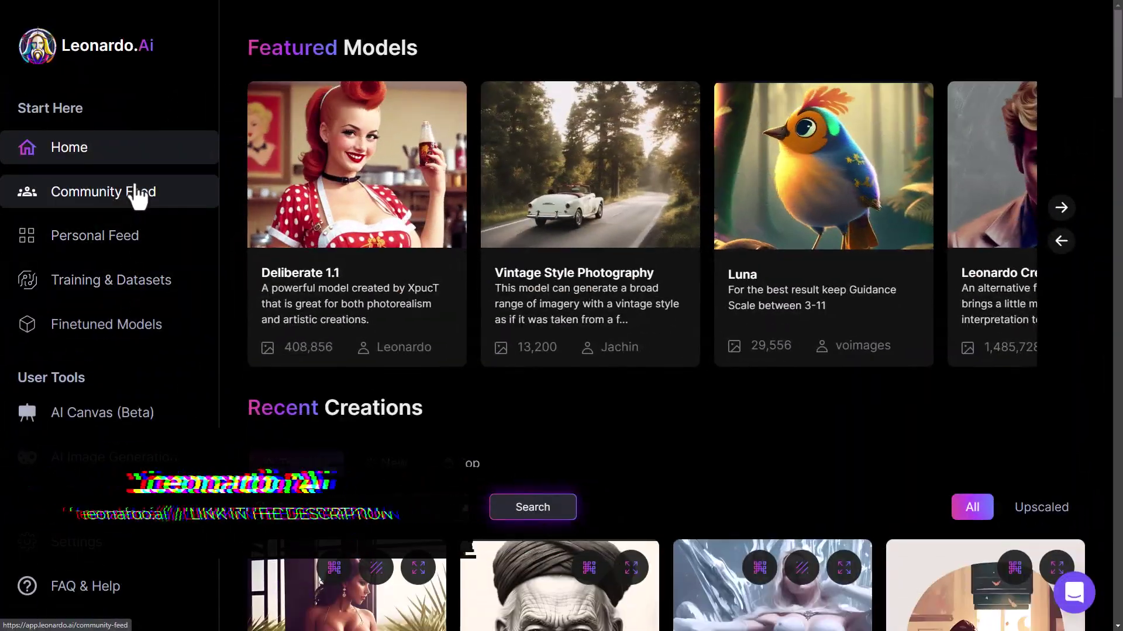
Browse the Community Feed, then expand Advanced Settings in the AI Generation Tool.
click(138, 207)
scroll(476, 243, down, 1)
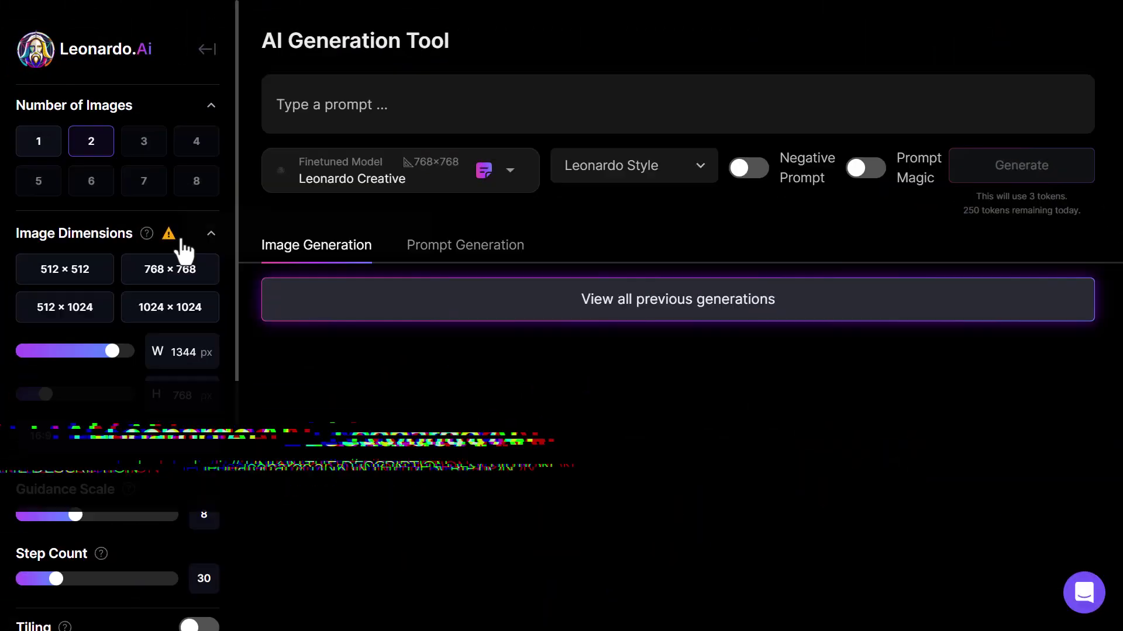
scroll(158, 327, down, 4)
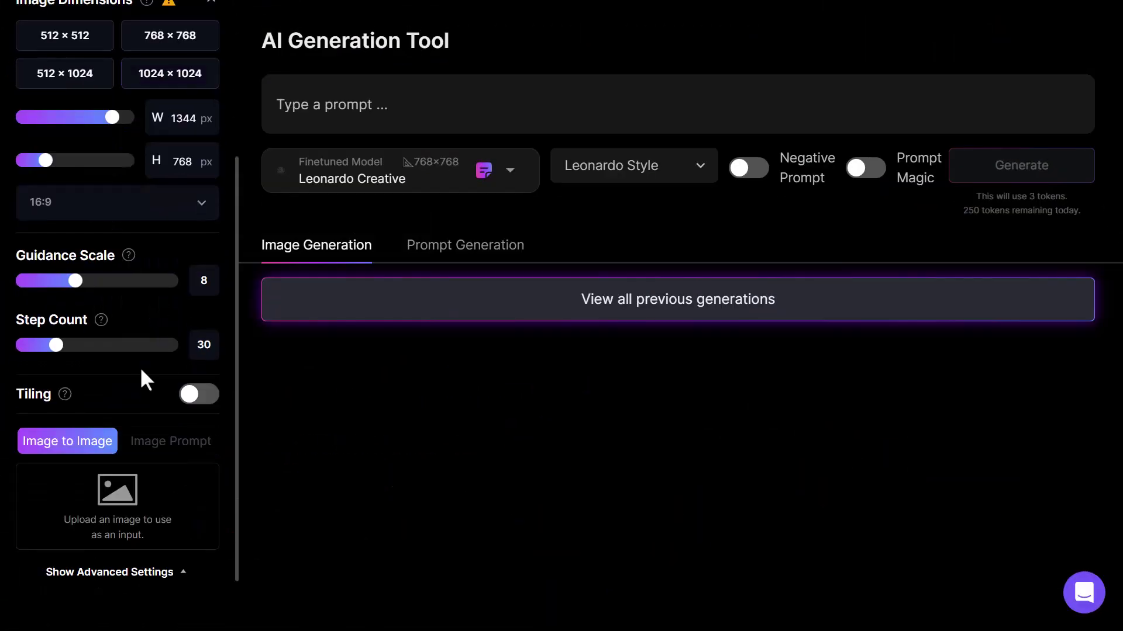
click(141, 576)
scroll(142, 587, down, 3)
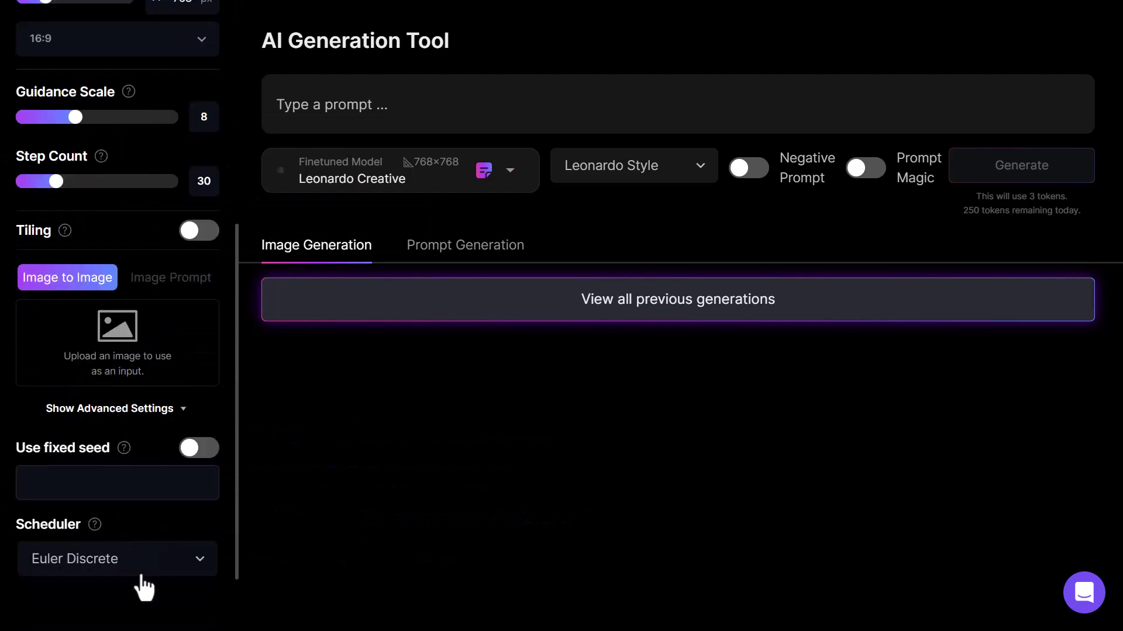
scroll(142, 565, up, 5)
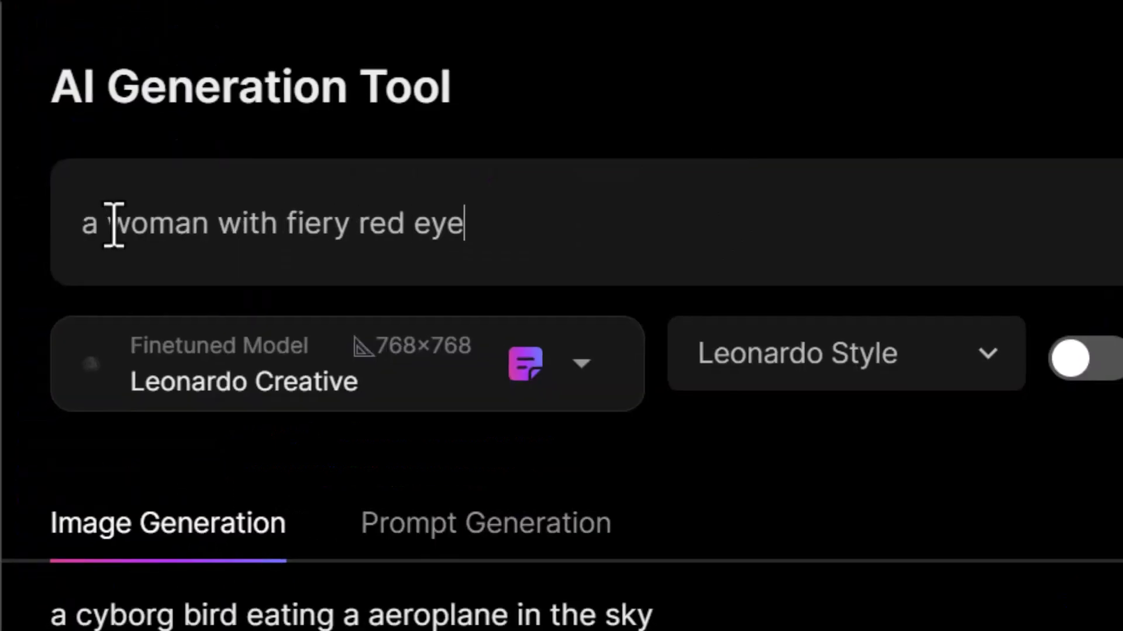
Complete the prompt with ', breathing fire, ice for hair', generate, and enlarge the first image.
text(, breathing fire, ice for hair)
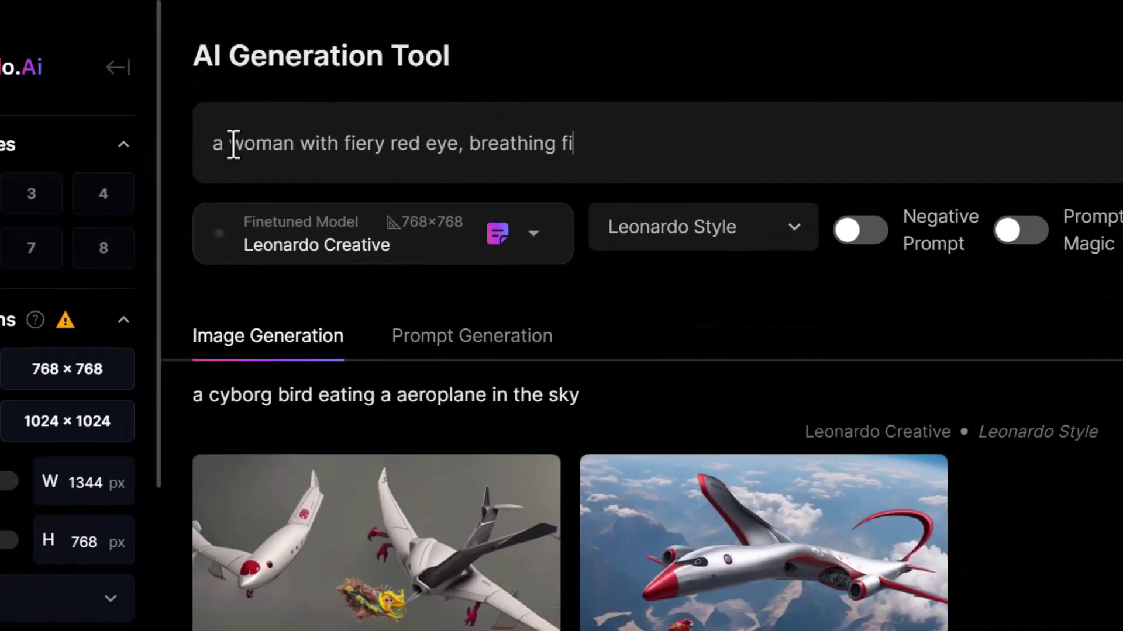
click(1028, 166)
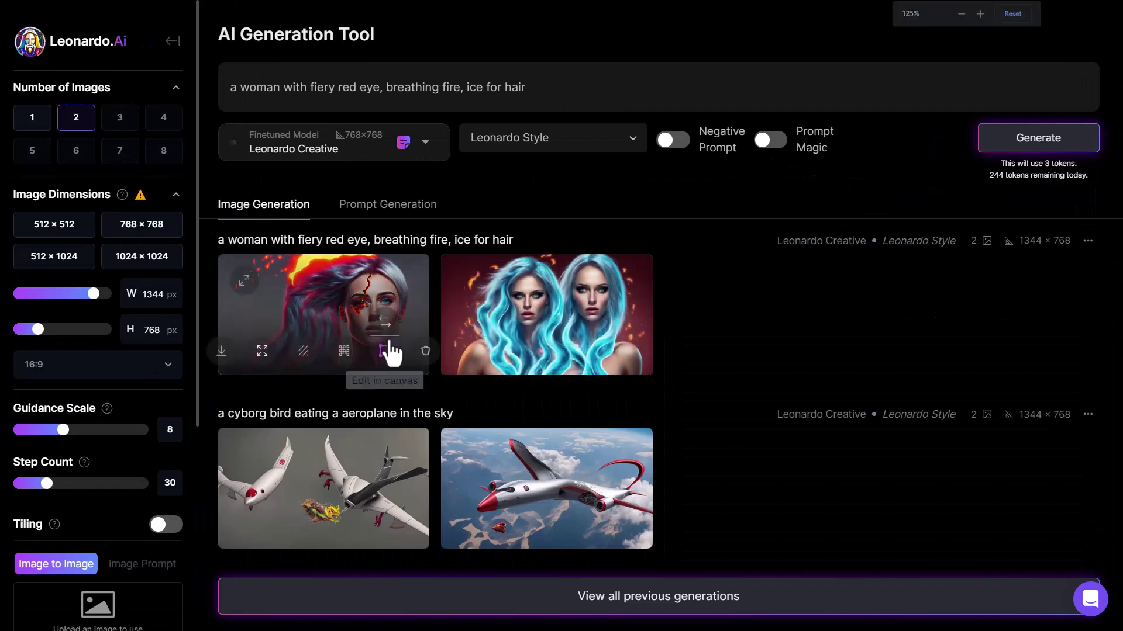
click(245, 284)
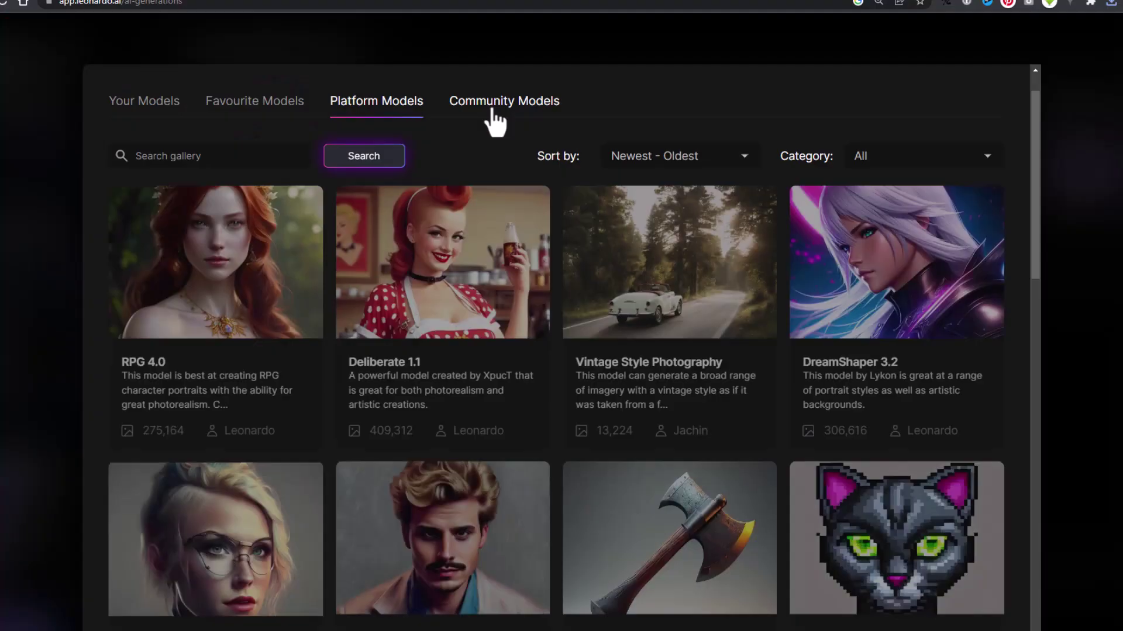
Browse the Platform Models gallery, place the egg generation right of the beak-faced man, and show the second egg.
scroll(468, 175, down, 5)
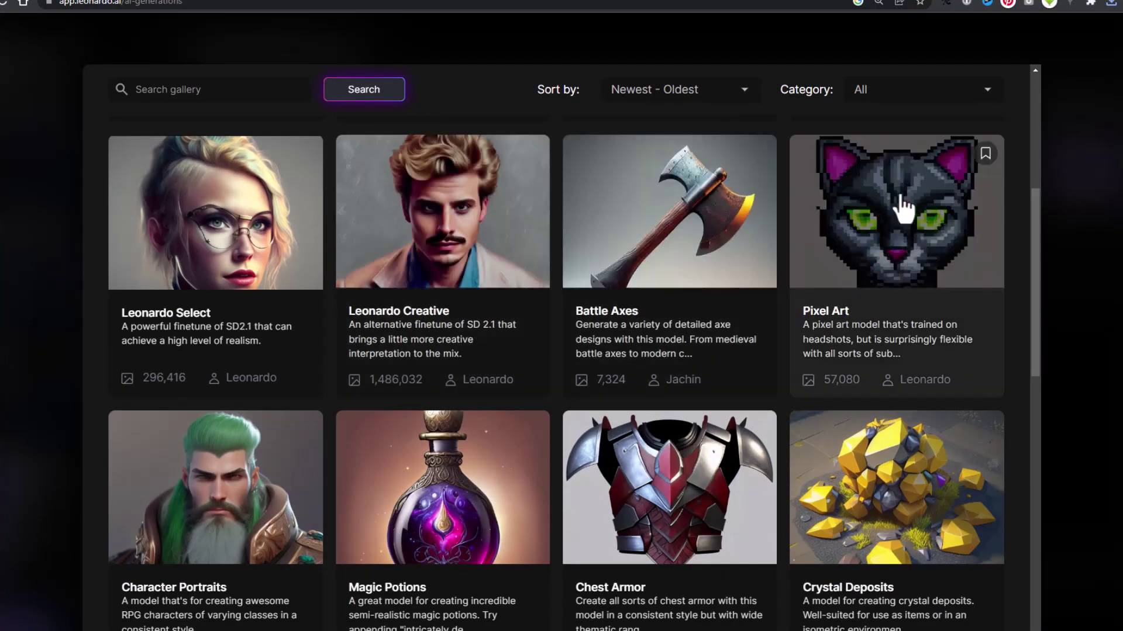
scroll(912, 237, down, 4)
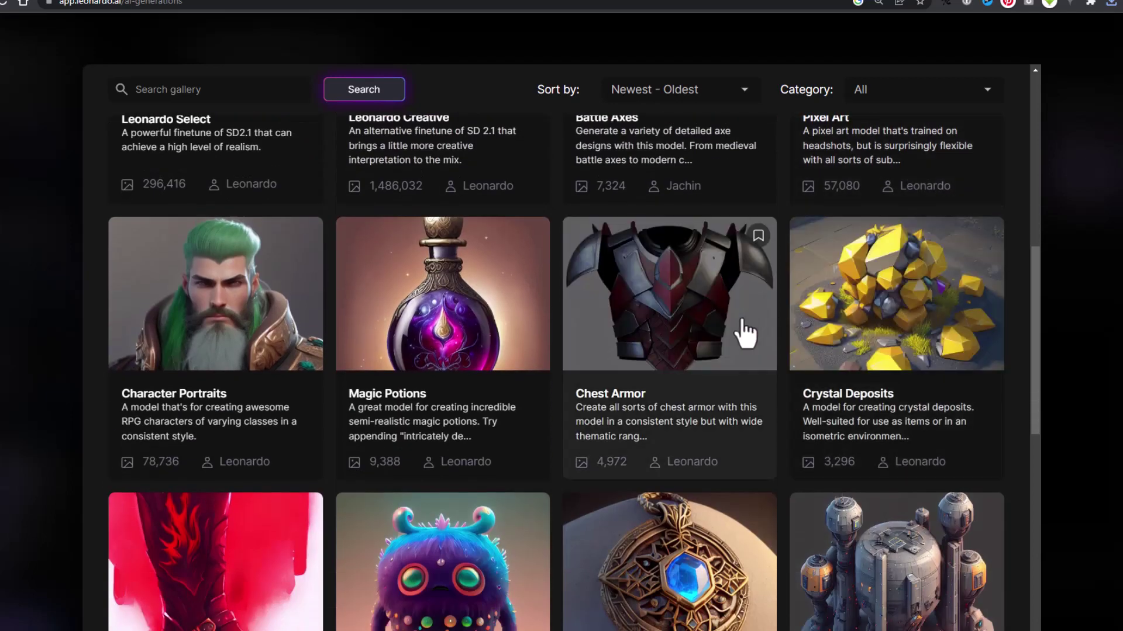
scroll(707, 374, down, 1)
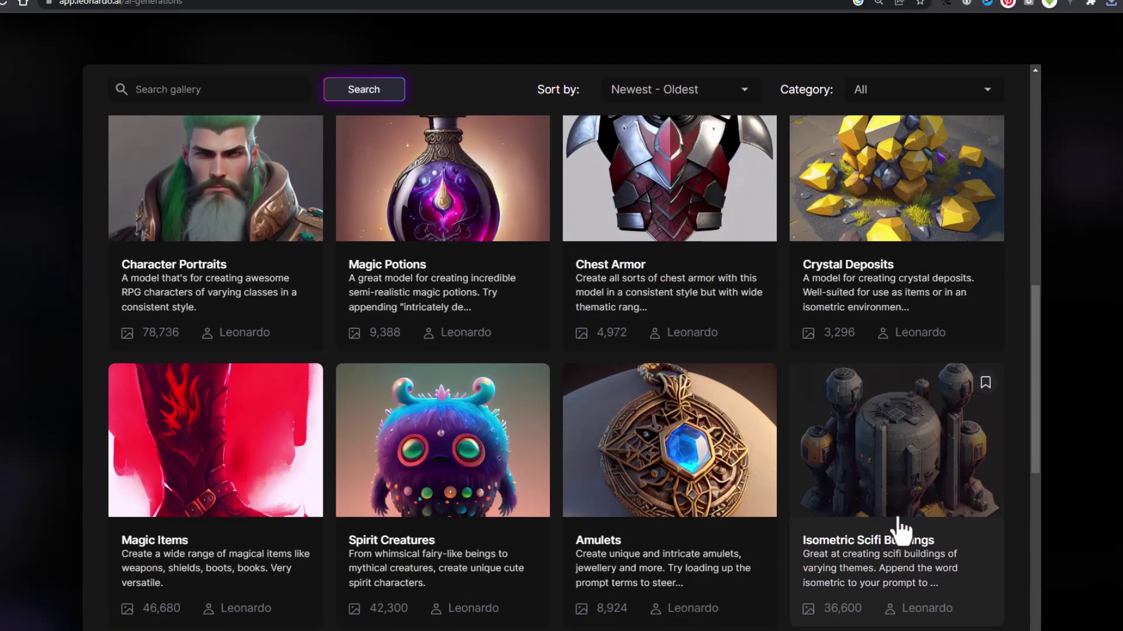
scroll(251, 413, down, 3)
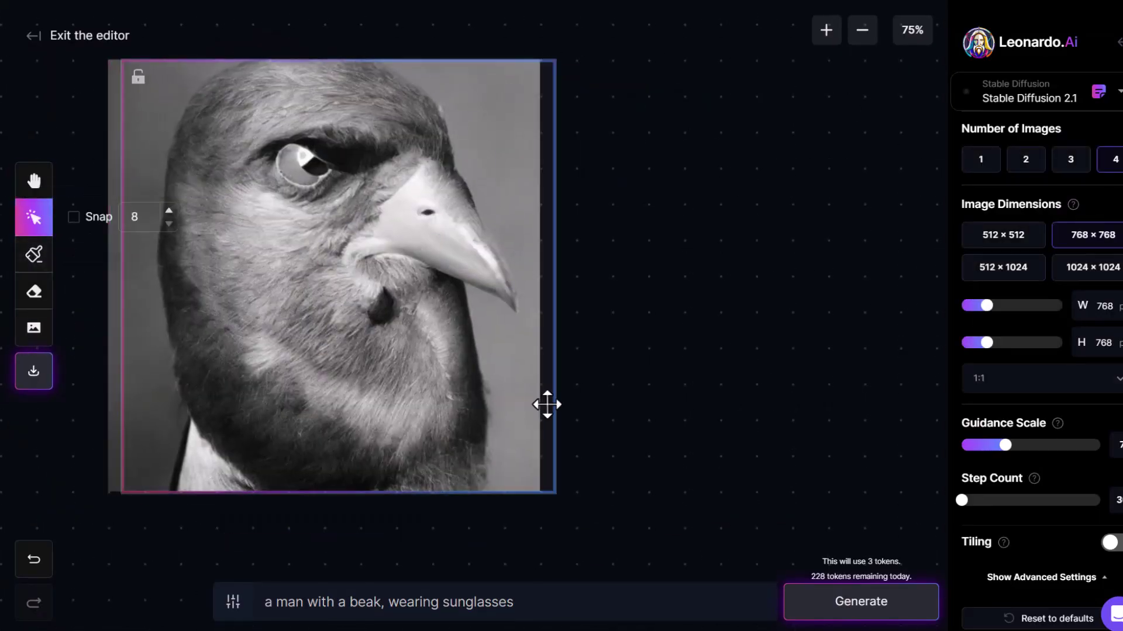
drag(547, 404, 900, 407)
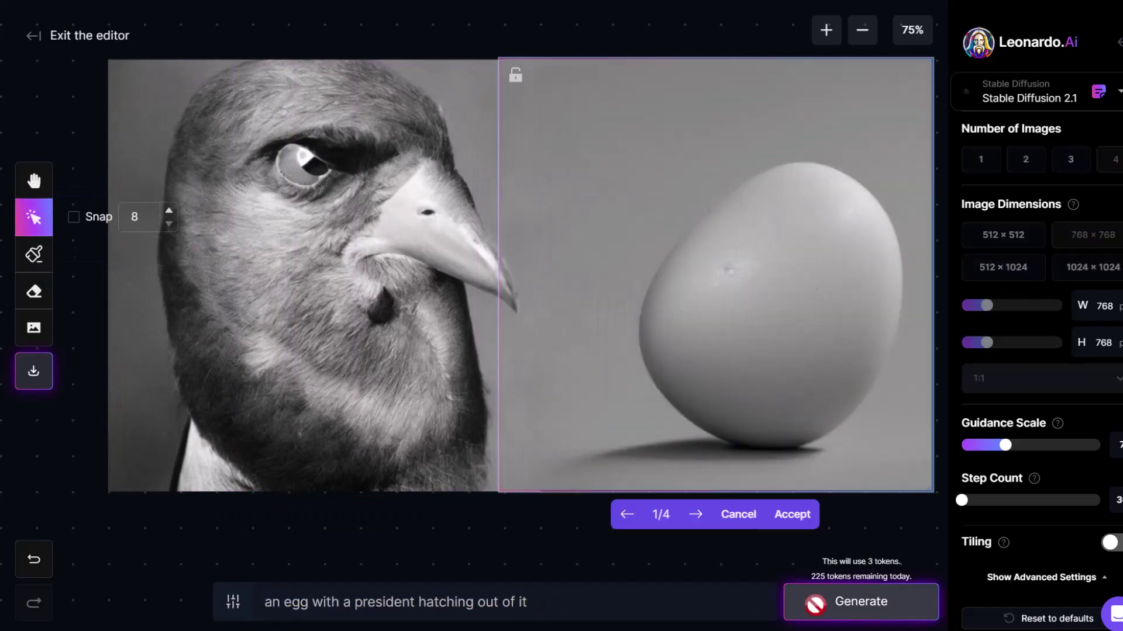
click(697, 515)
Generate 'giant scorpion in a macdonalds carpark, chasing people' with Stable Diffusion 2.1.
key(BackSpace)
key(BackSpace)
key(BackSpace)
text(donalds carpark, chasing people)
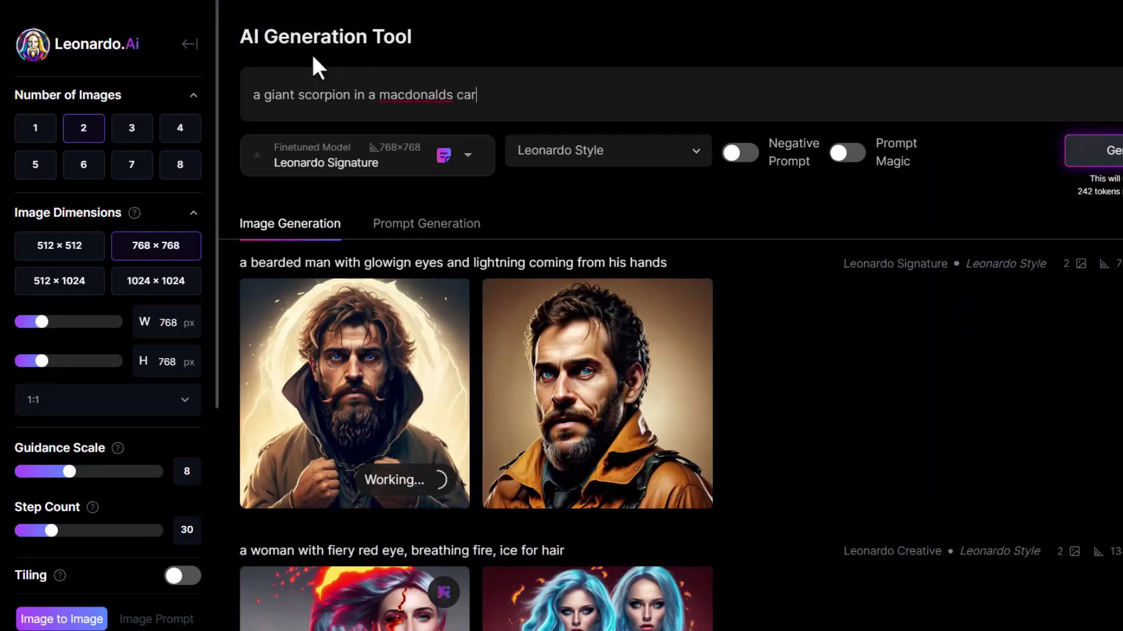
click(363, 161)
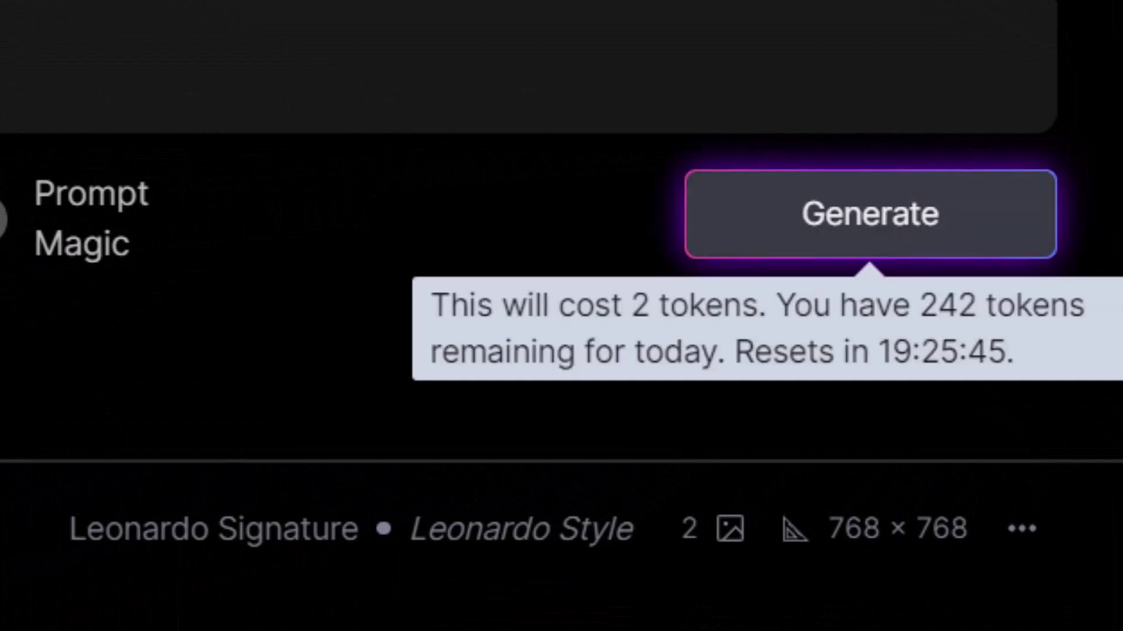
click(870, 214)
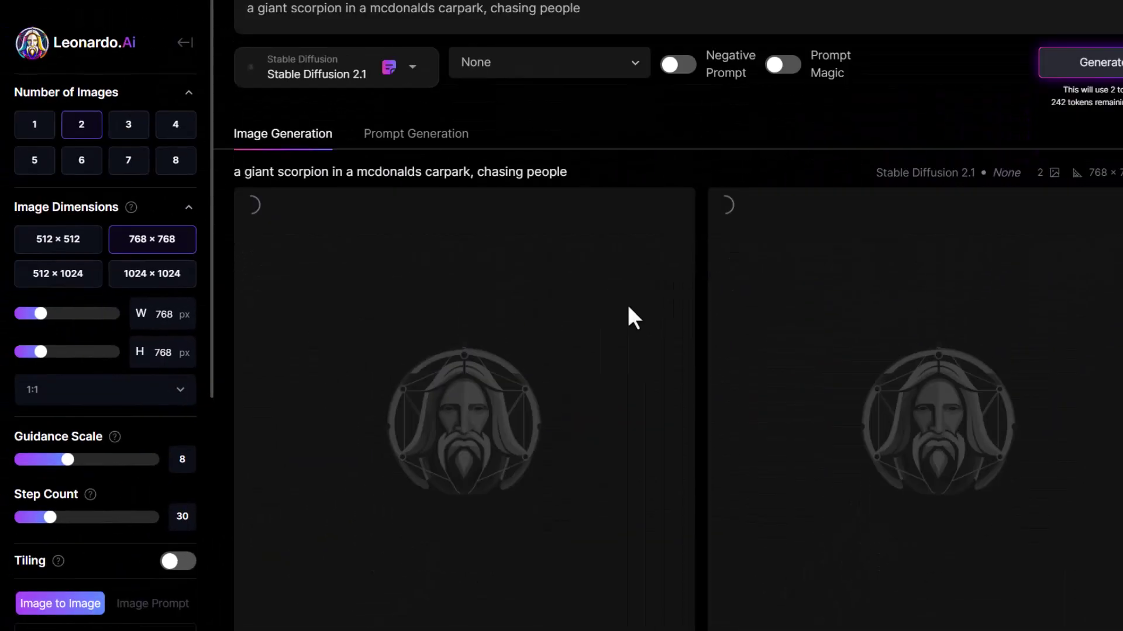
Open the first bearded-man image and zoom in on his face.
scroll(628, 308, down, 5)
scroll(629, 316, down, 5)
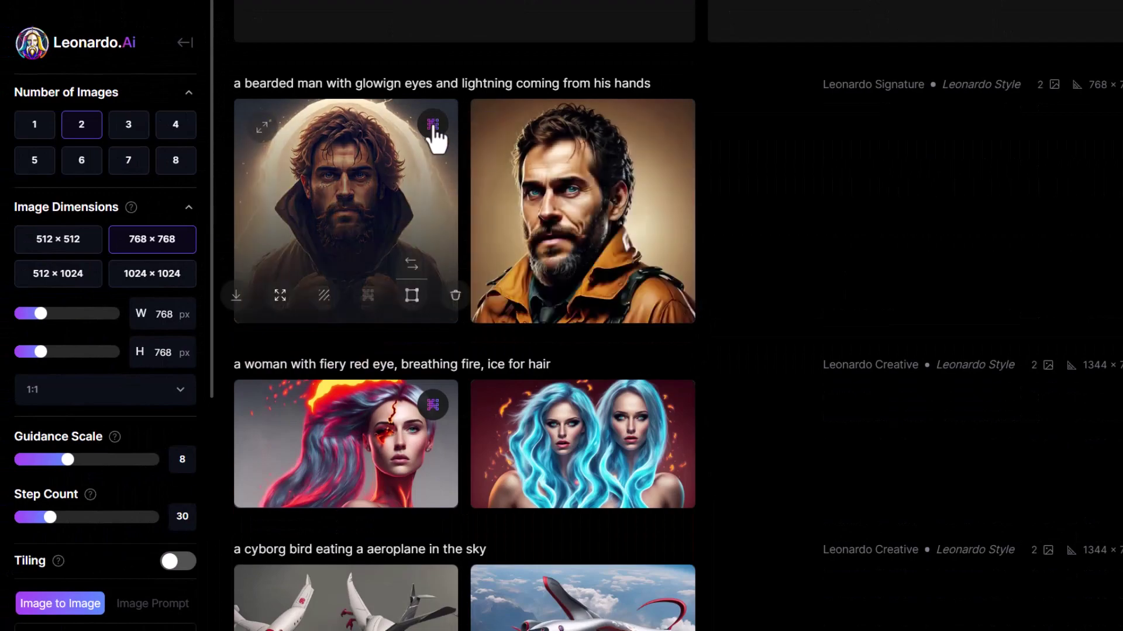
click(436, 139)
click(721, 513)
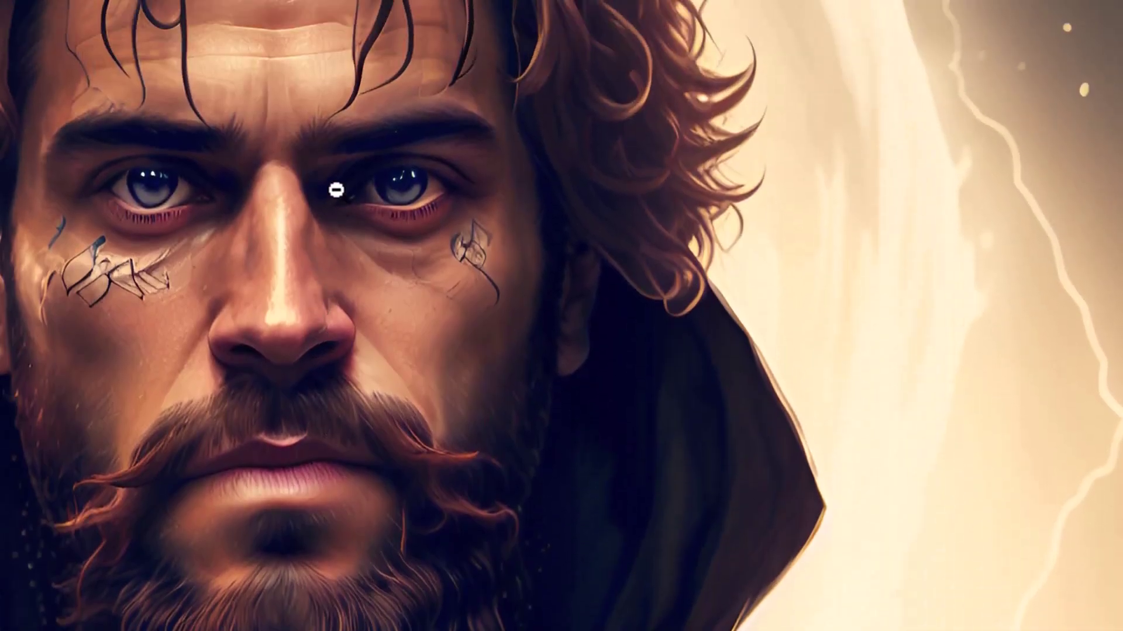
Close the enlarged bearded-man view and scroll to the top-rated community creations.
key(Escape)
scroll(582, 351, up, 3)
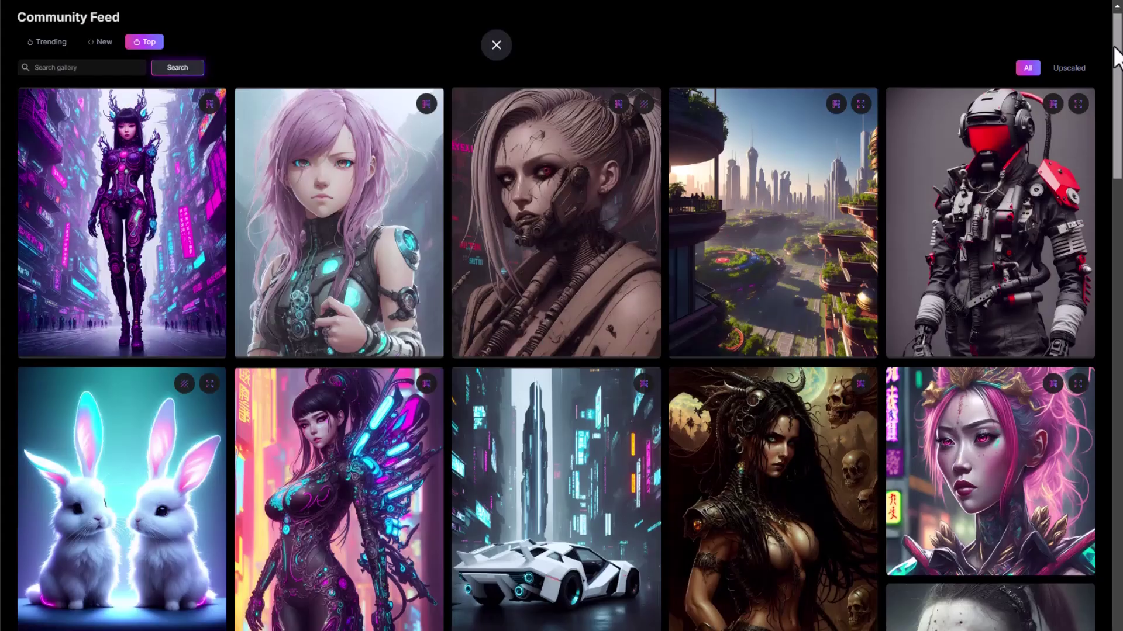
scroll(1115, 76, down, 1)
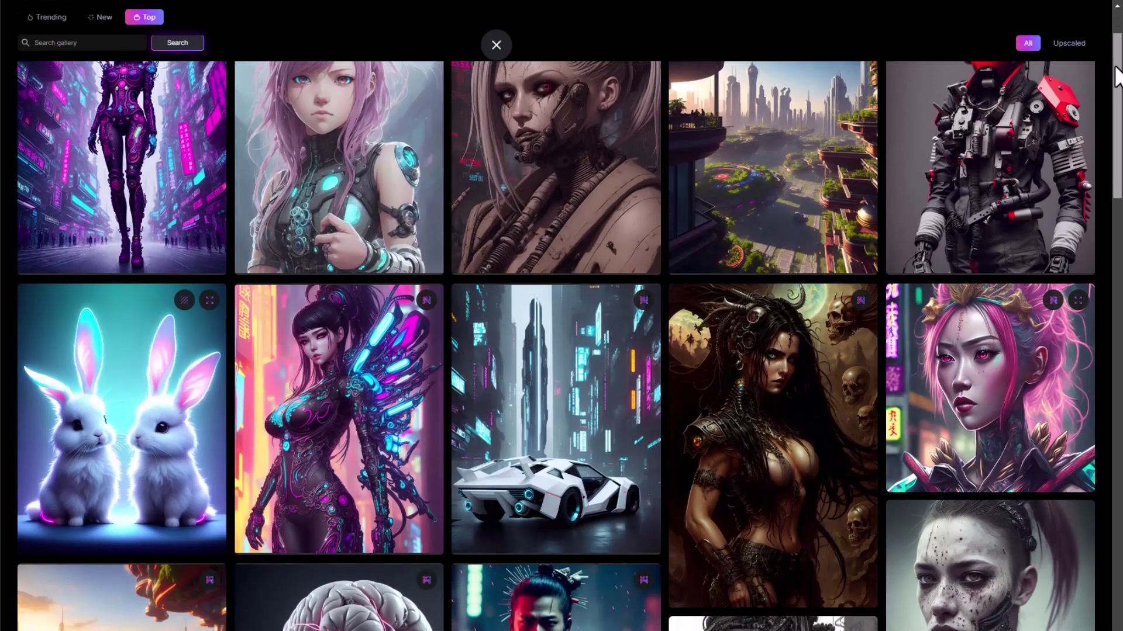